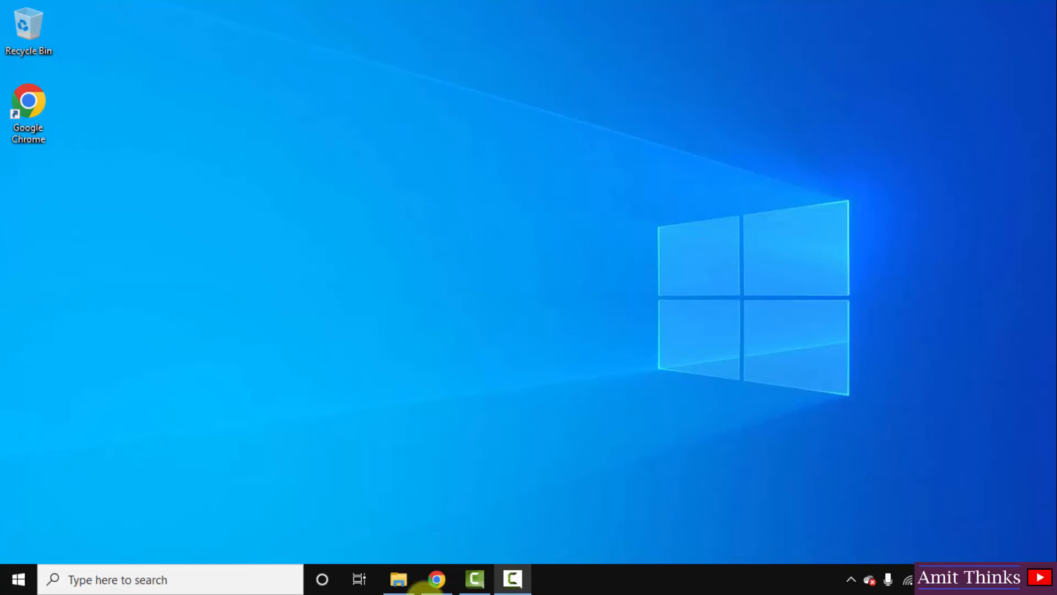
- Search Google for 'mysql' in Chrome
left_click(447, 581)
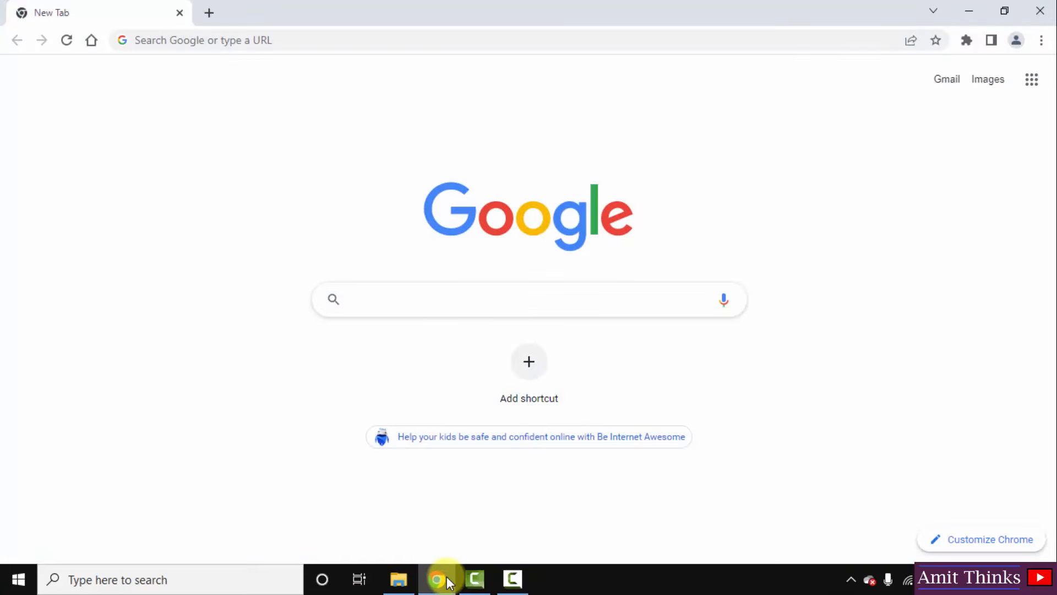
left_click(481, 306)
type("mysql")
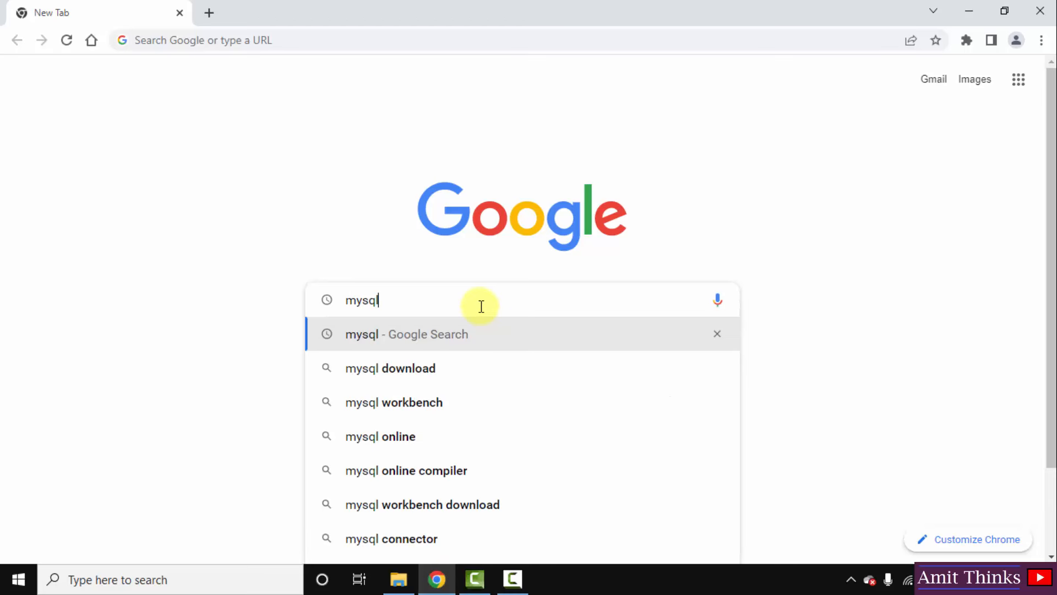
key("Return")
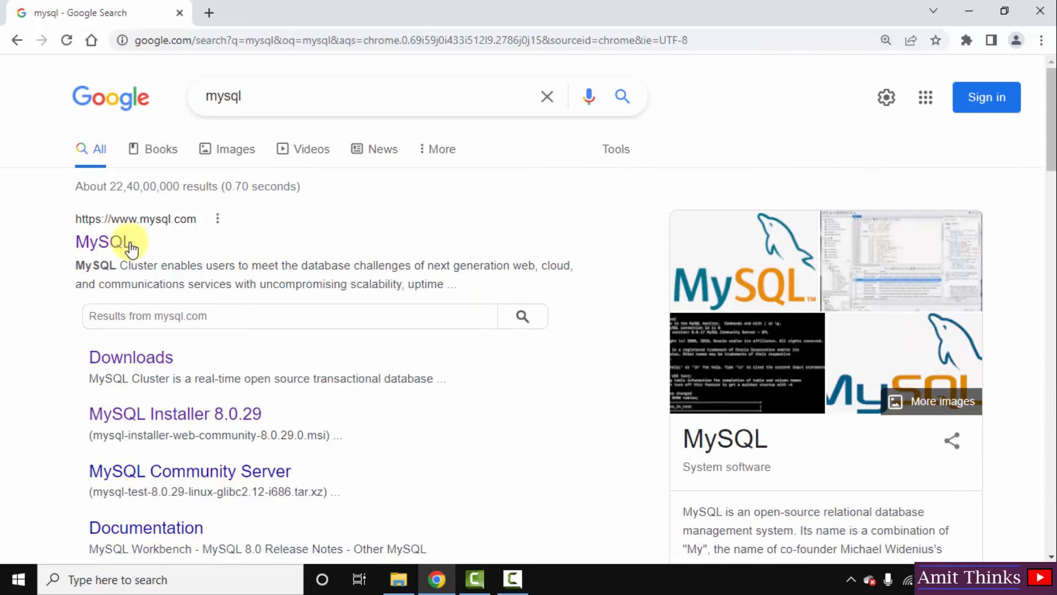
- Go from mysql.com's Downloads page to MySQL Community (GPL) Downloads
left_click(123, 244)
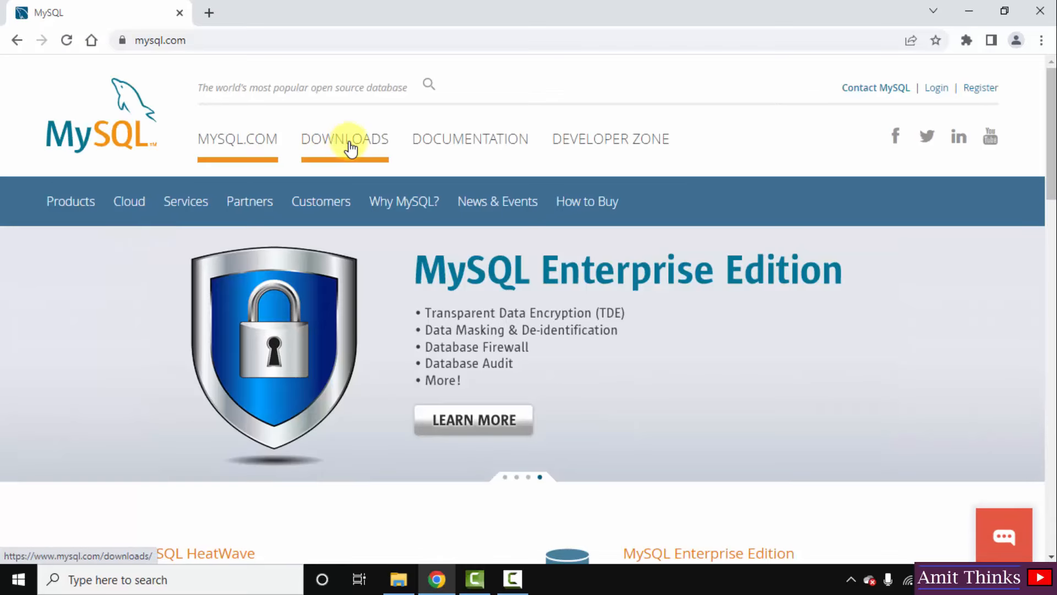
left_click(350, 149)
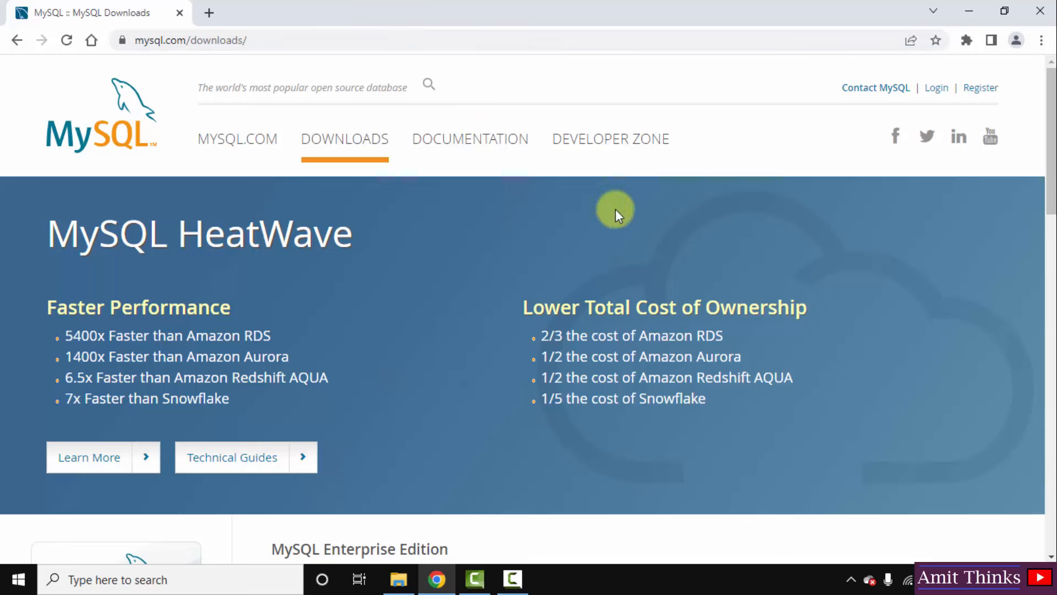
left_click(1044, 419)
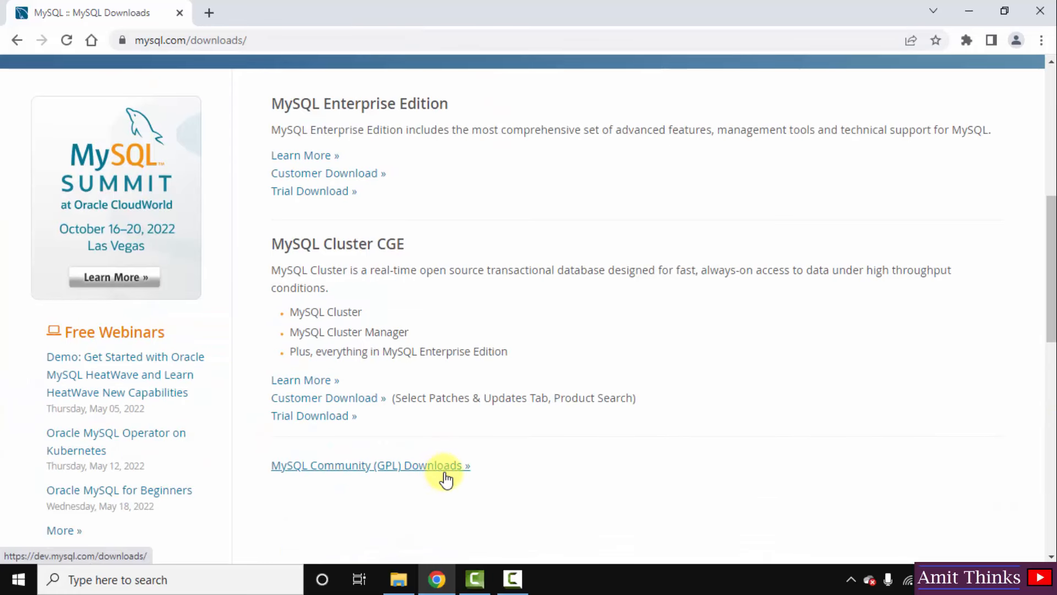
left_click(446, 480)
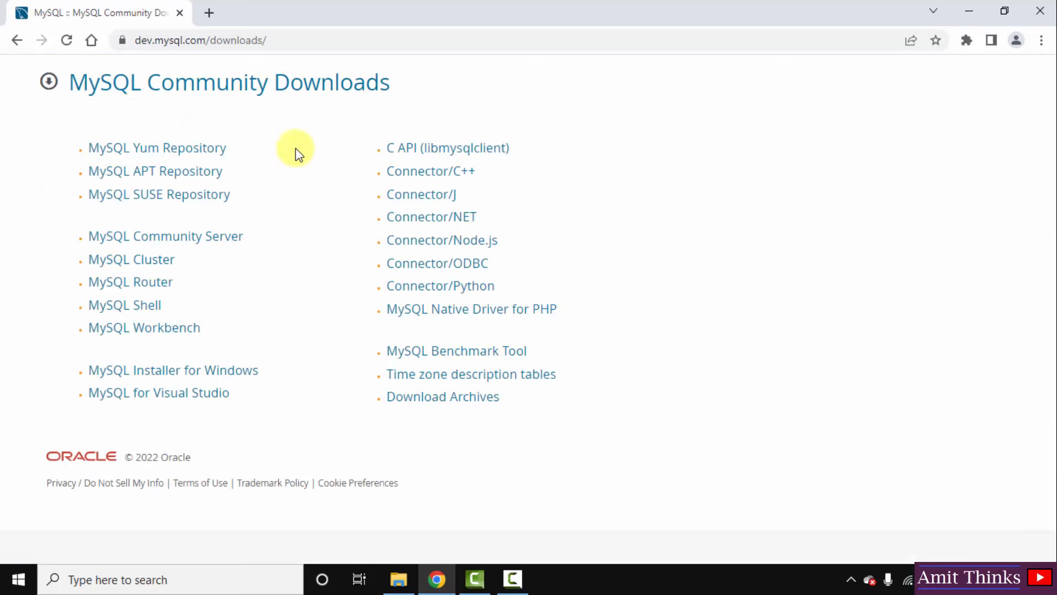
- Open the MySQL Installer for Windows page and compare the 8.0.29 web and community files
left_click(250, 378)
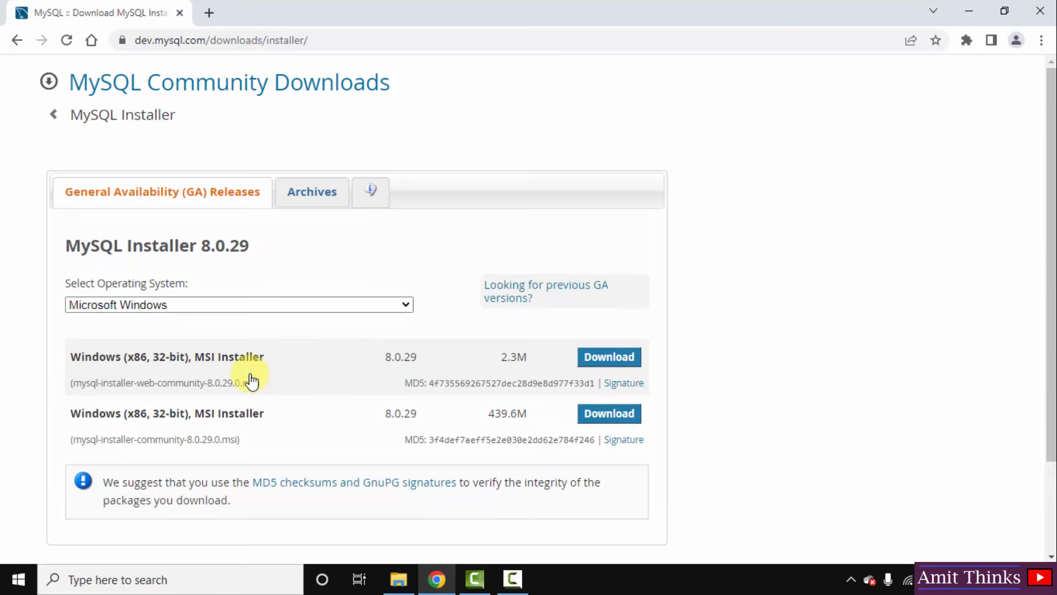
triple_click(243, 240)
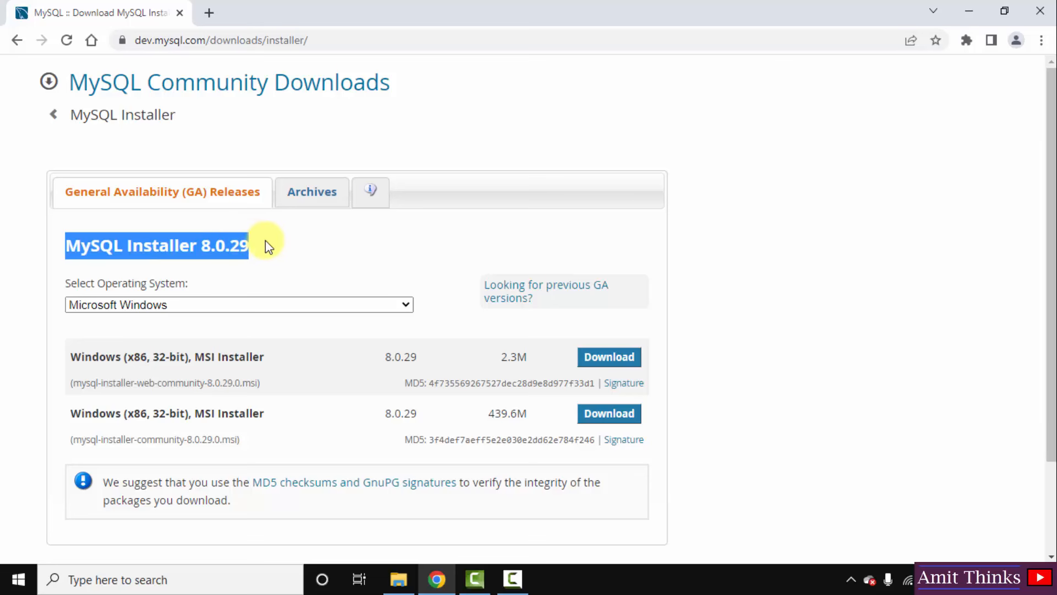
left_click(269, 243)
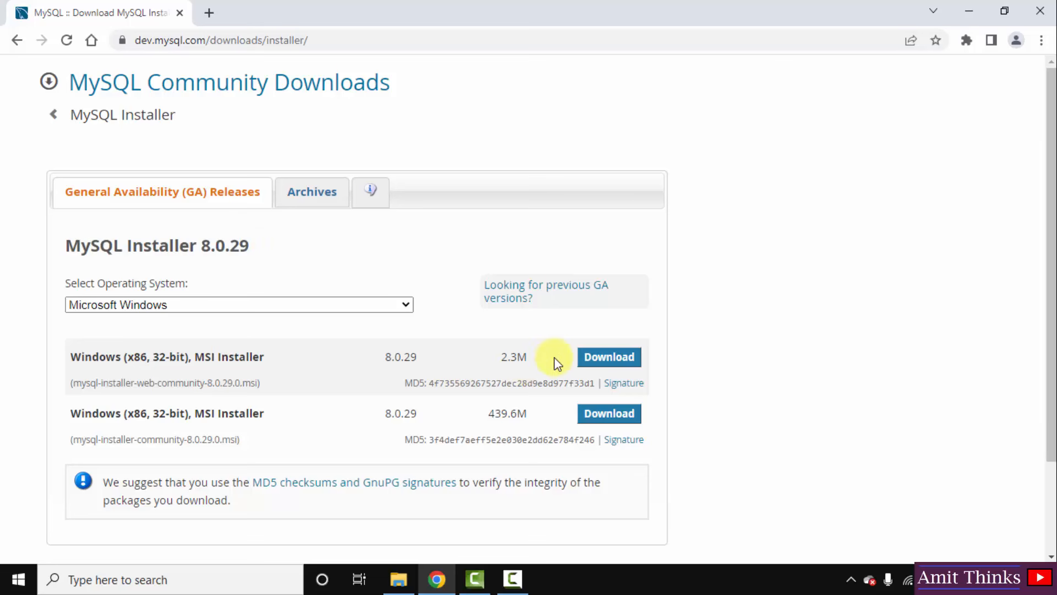
double_click(148, 383)
double_click(157, 439)
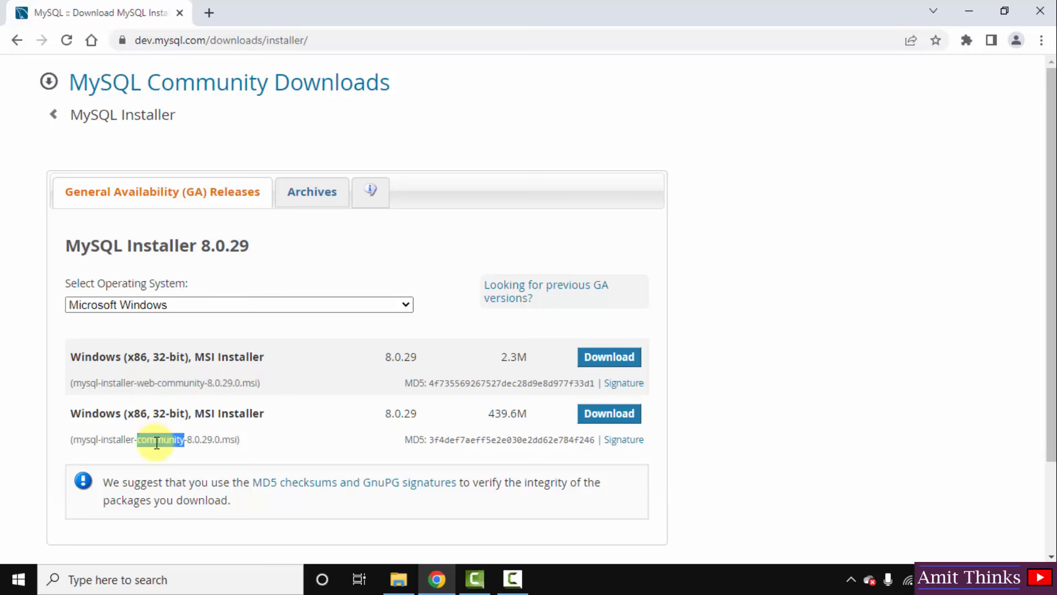
left_click(221, 439)
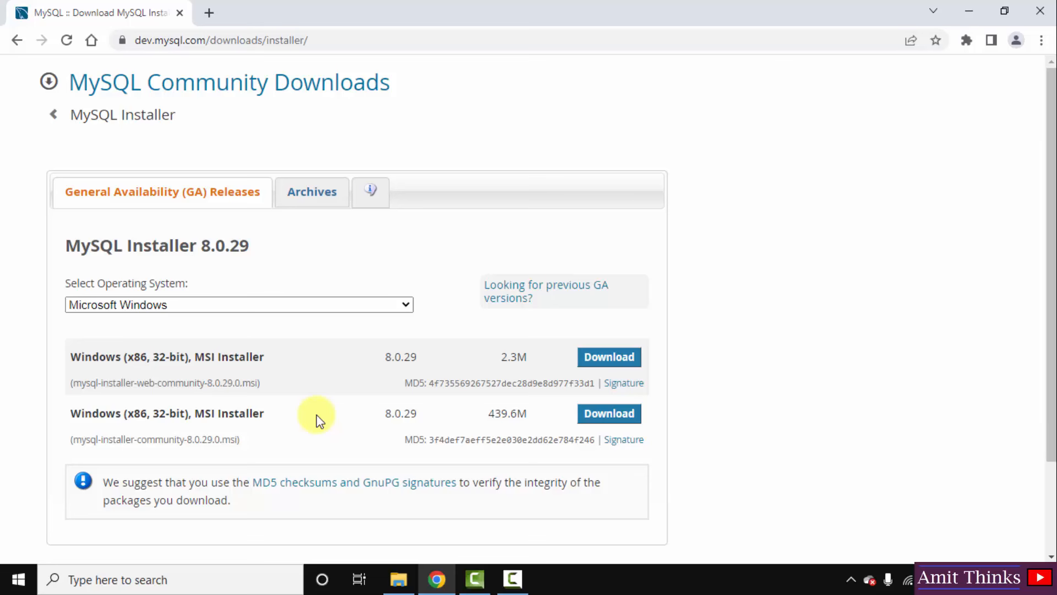
- Download the full 439.6M installer without logging in and open the .msi
double_click(491, 414)
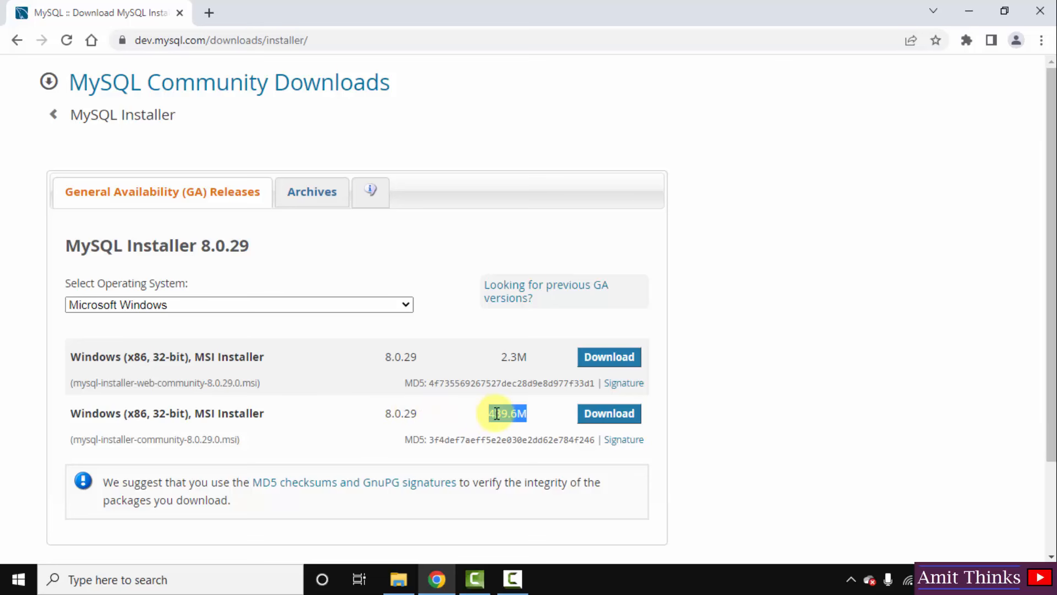
left_click(536, 414)
double_click(513, 417)
left_click(605, 420)
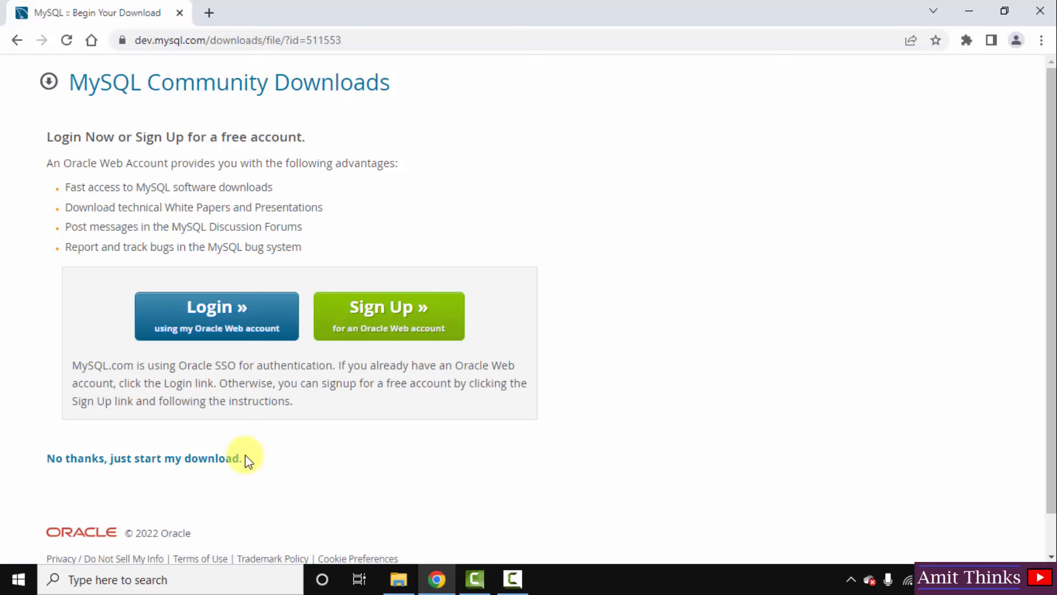
left_click(233, 465)
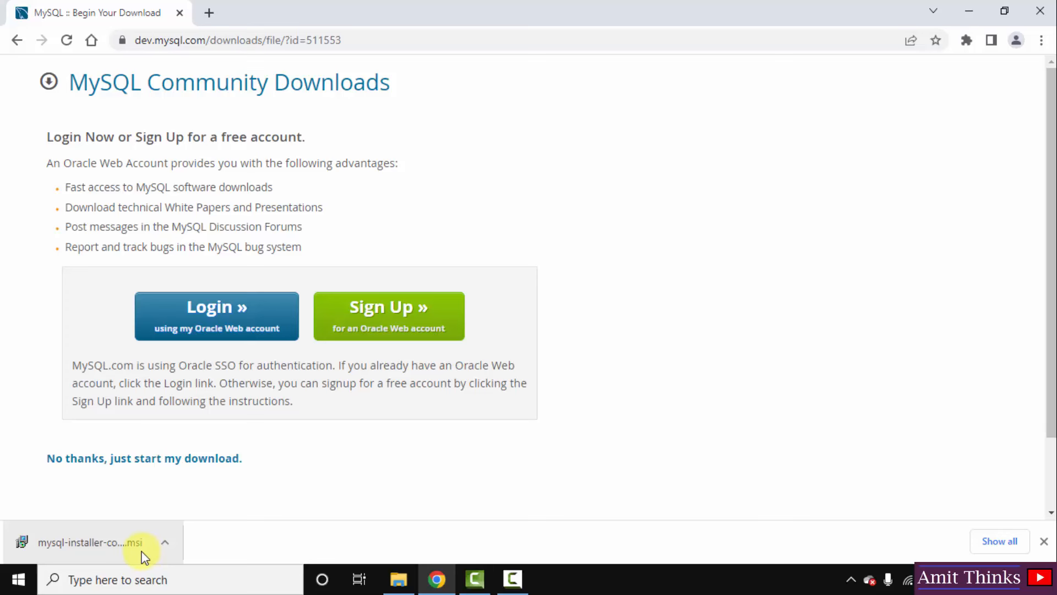
left_click(144, 554)
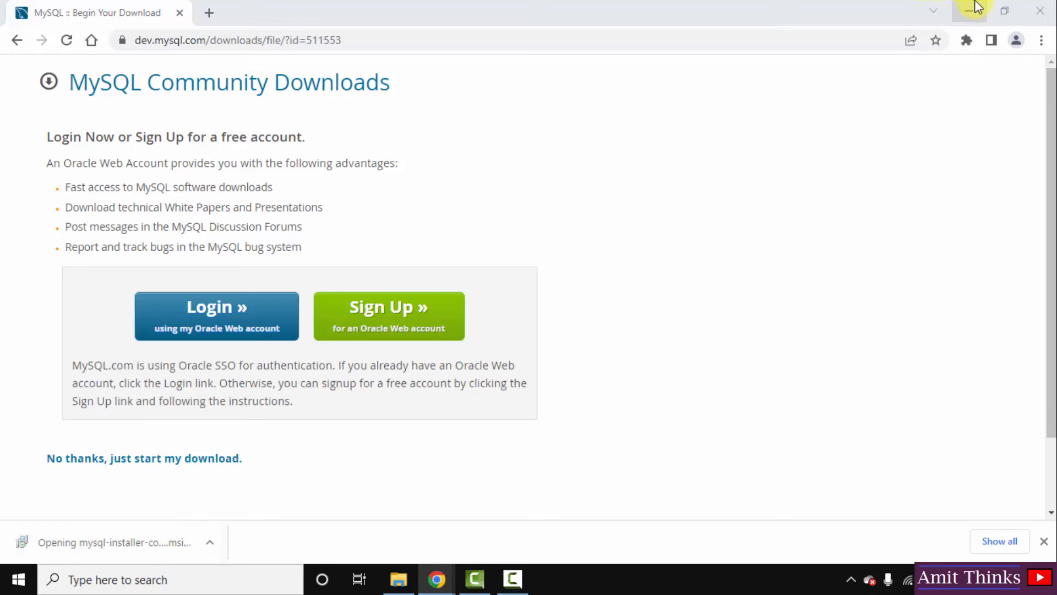
- Choose the Custom setup type and continue to Select Products
left_click(969, 10)
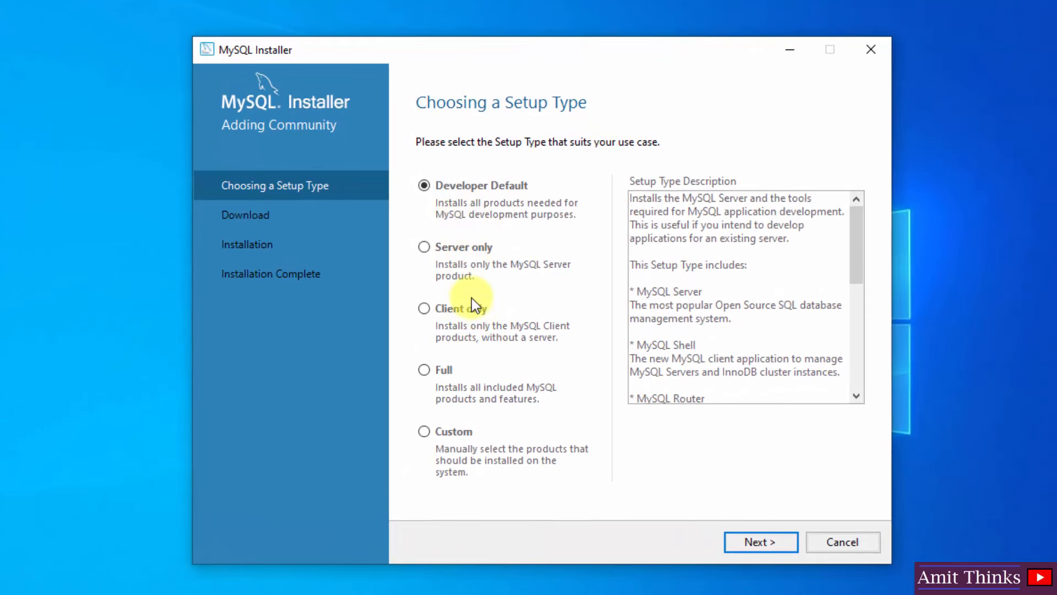
left_click(429, 436)
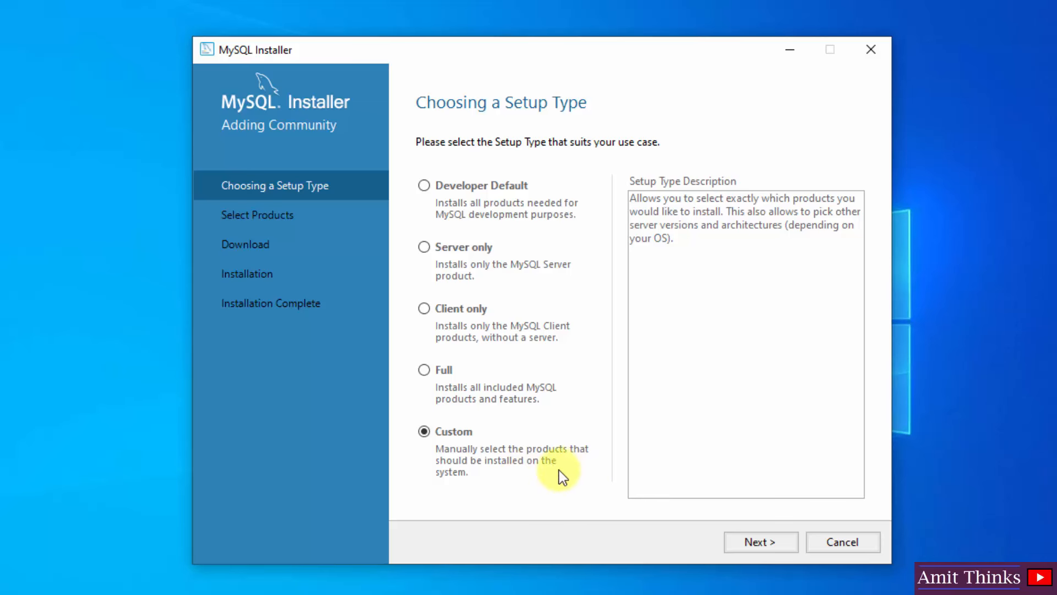
left_click(769, 539)
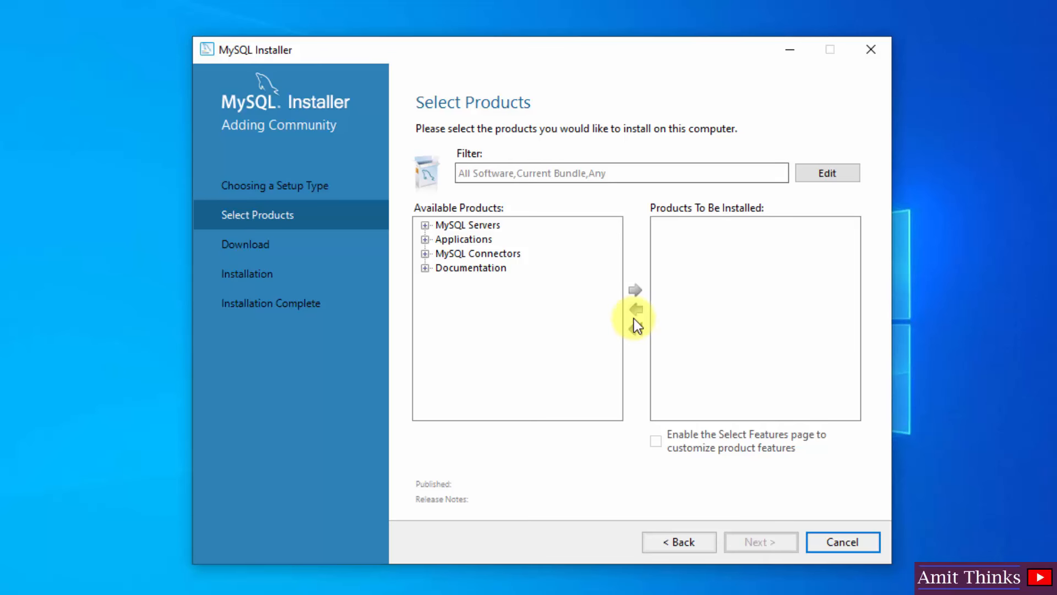
- Add MySQL Server 8.0.29 - X64 to the install list
left_click(425, 225)
left_click(441, 239)
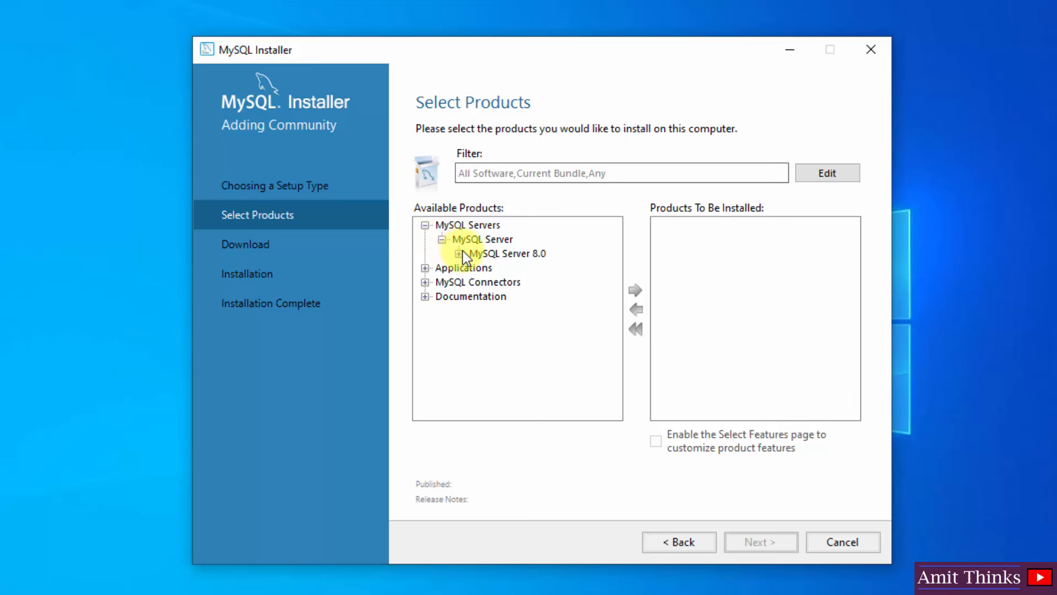
left_click(460, 253)
left_click(527, 268)
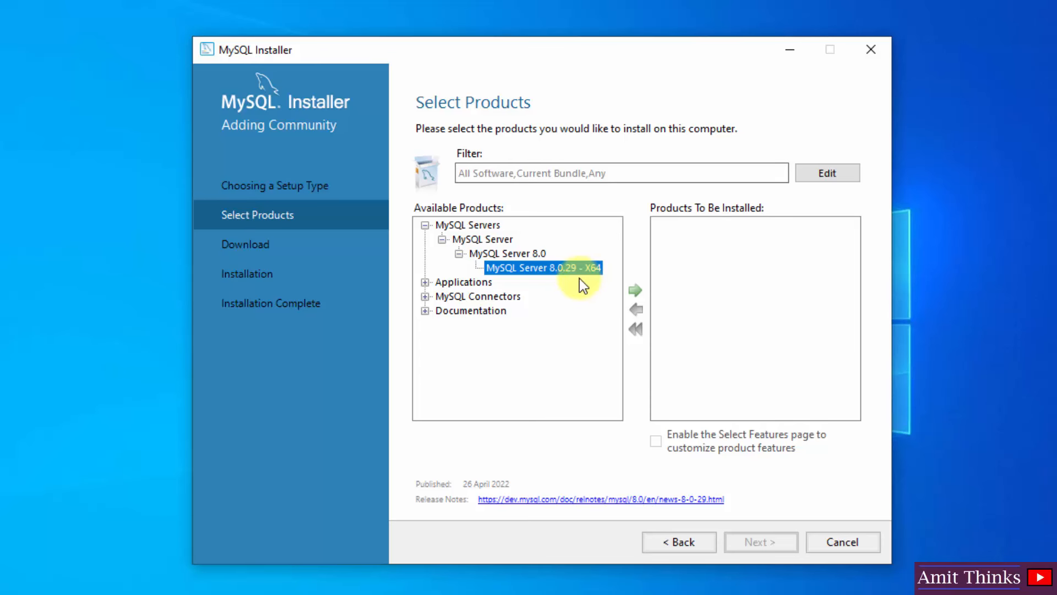
left_click(635, 298)
left_click(691, 226)
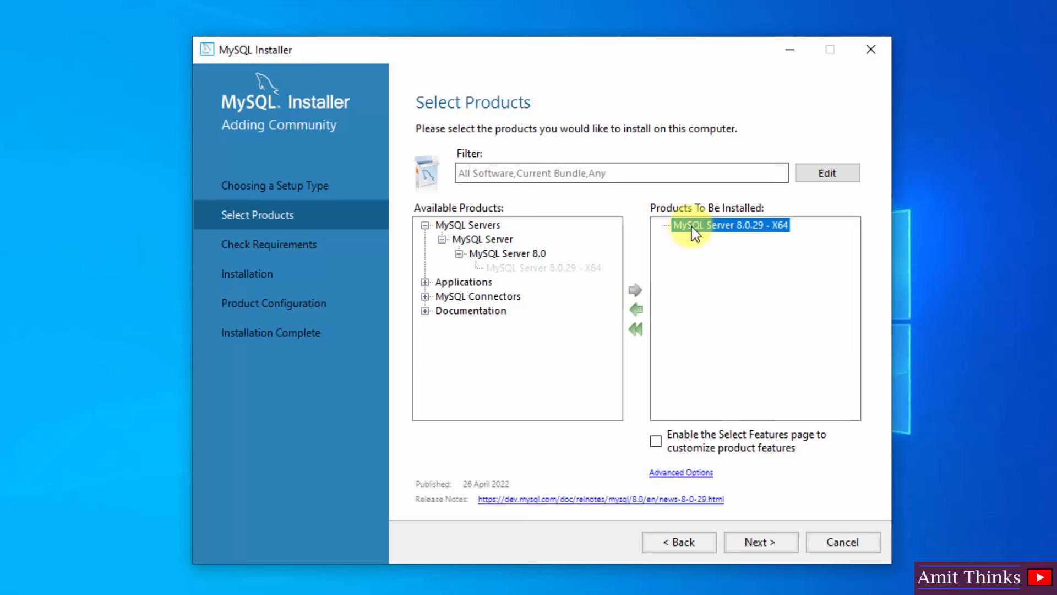
- Add MySQL Workbench 8.0.29 - X64 to the install list
left_click(421, 280)
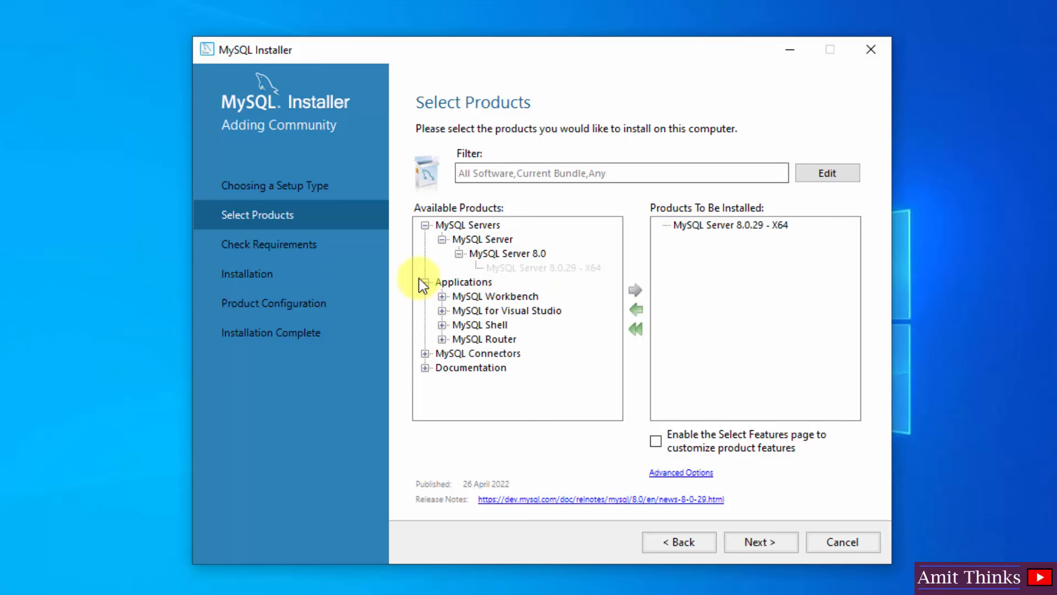
left_click(442, 297)
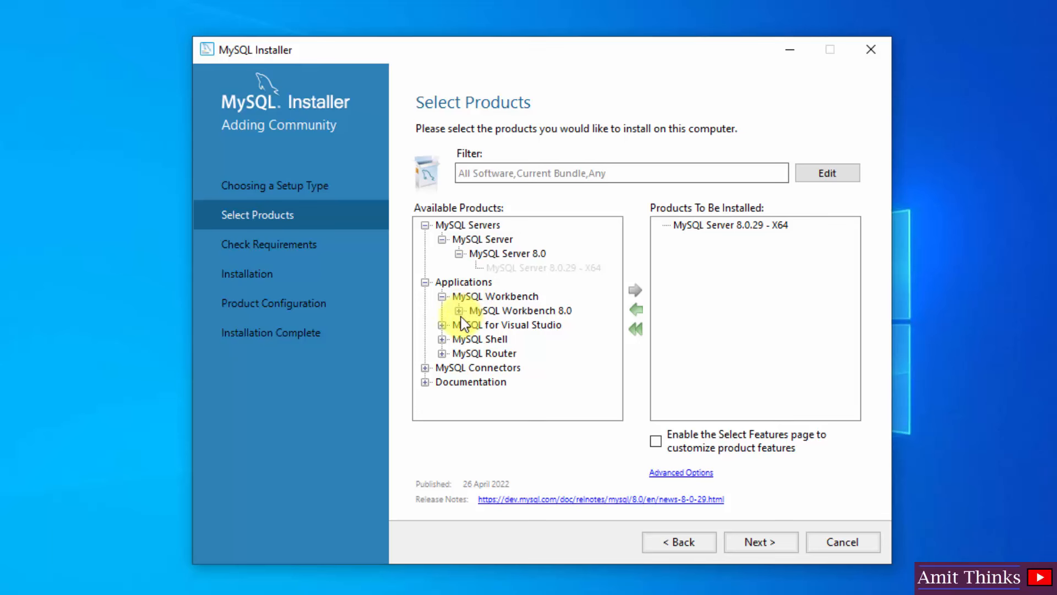
left_click(460, 312)
left_click(513, 325)
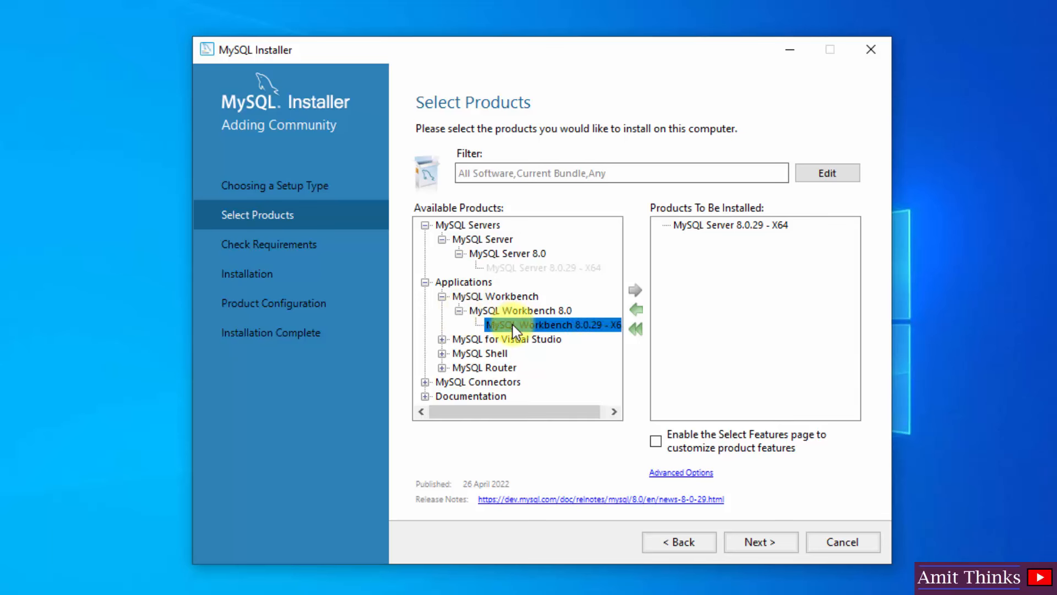
left_click(642, 289)
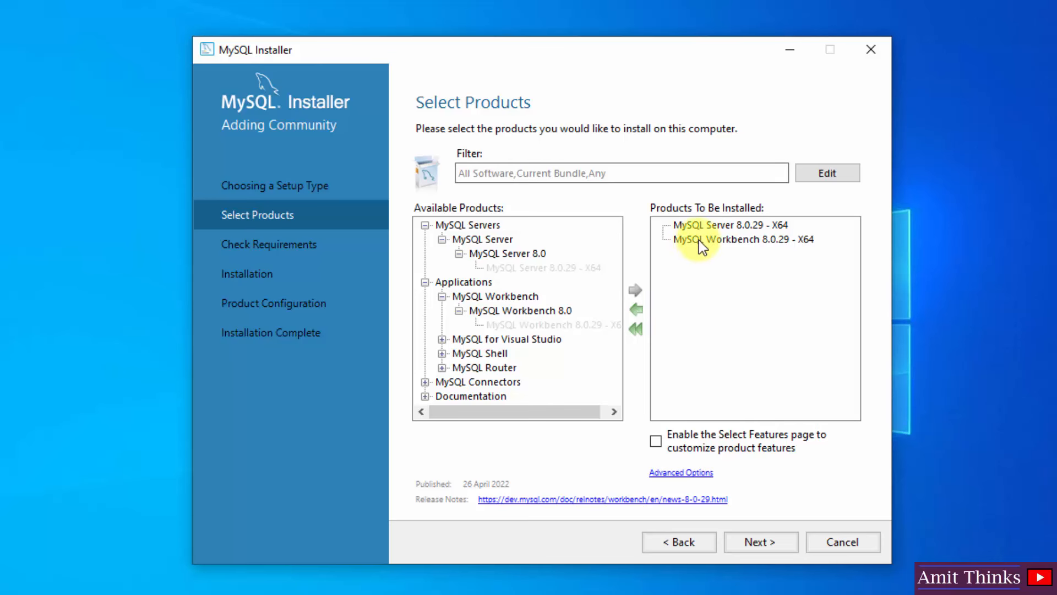
- Add MySQL Shell 8.0.29 - X64 to the install list
left_click(442, 353)
left_click(459, 367)
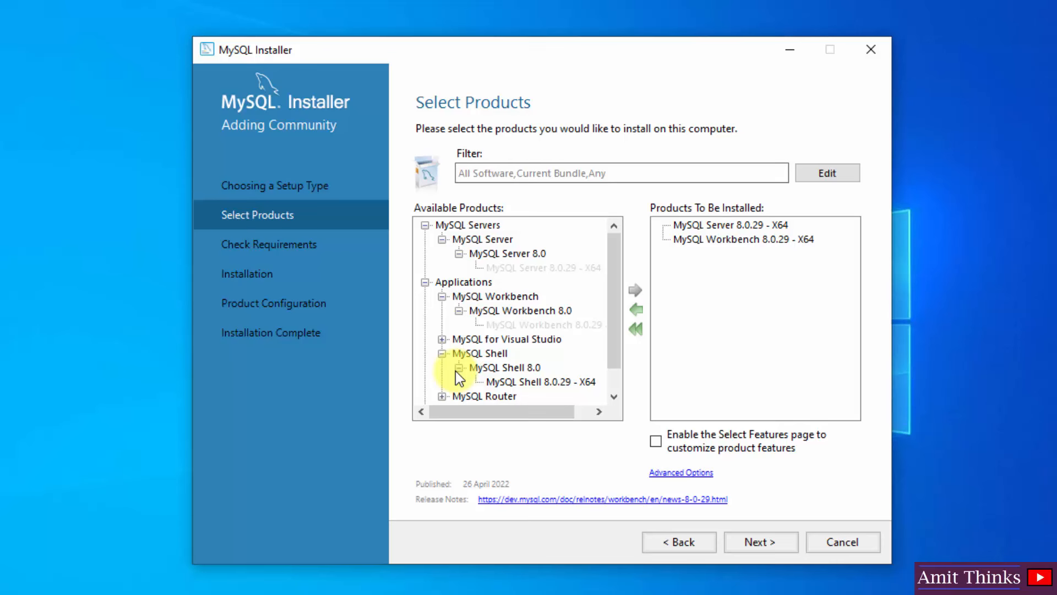
left_click(519, 381)
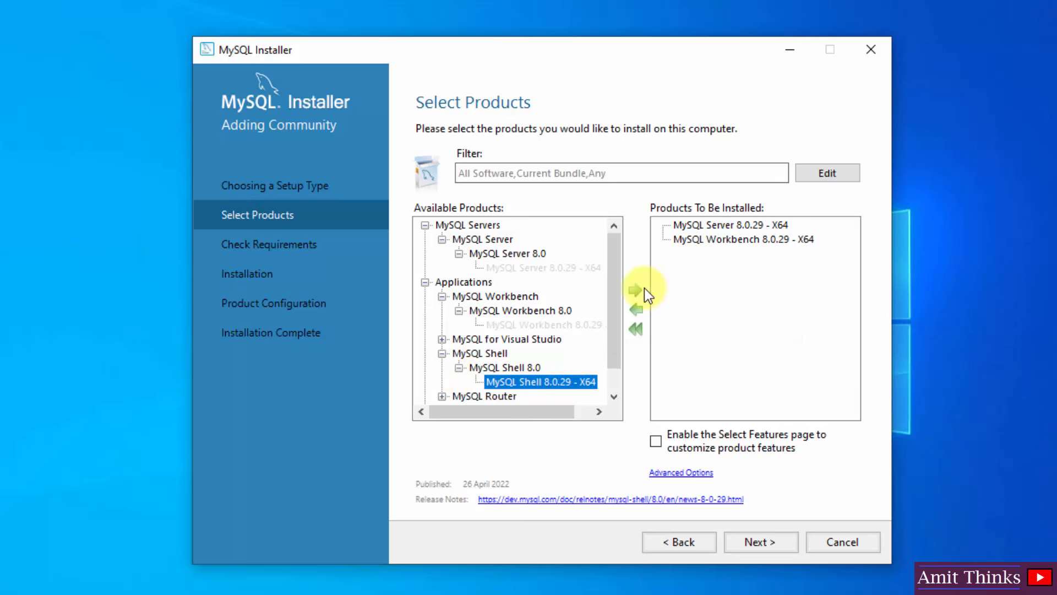
left_click(640, 290)
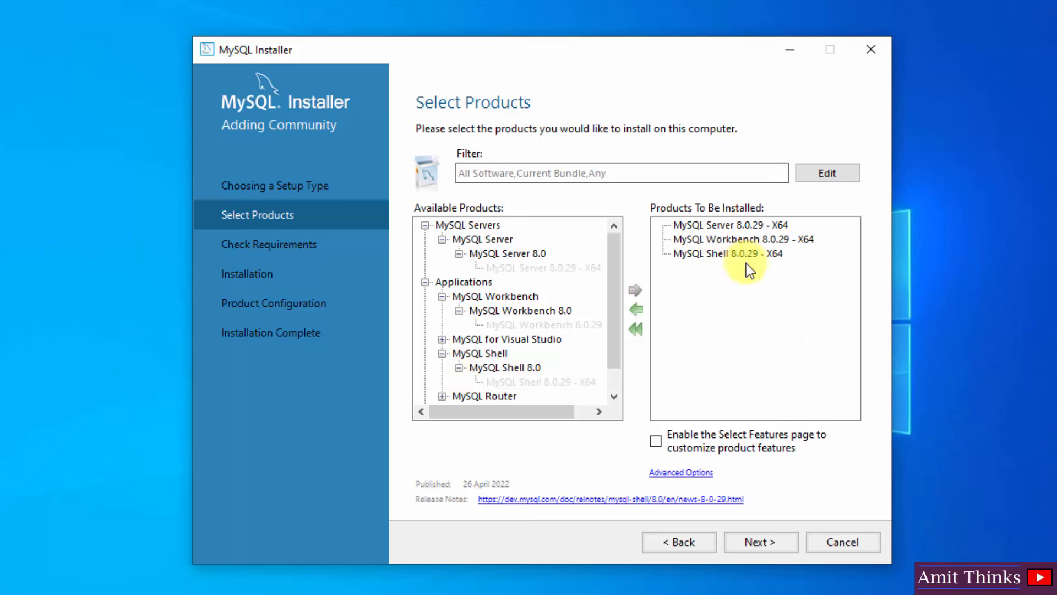
- Install the Visual C++ 2015-2019 Redistributable (x64), accepting its license terms
left_click(762, 539)
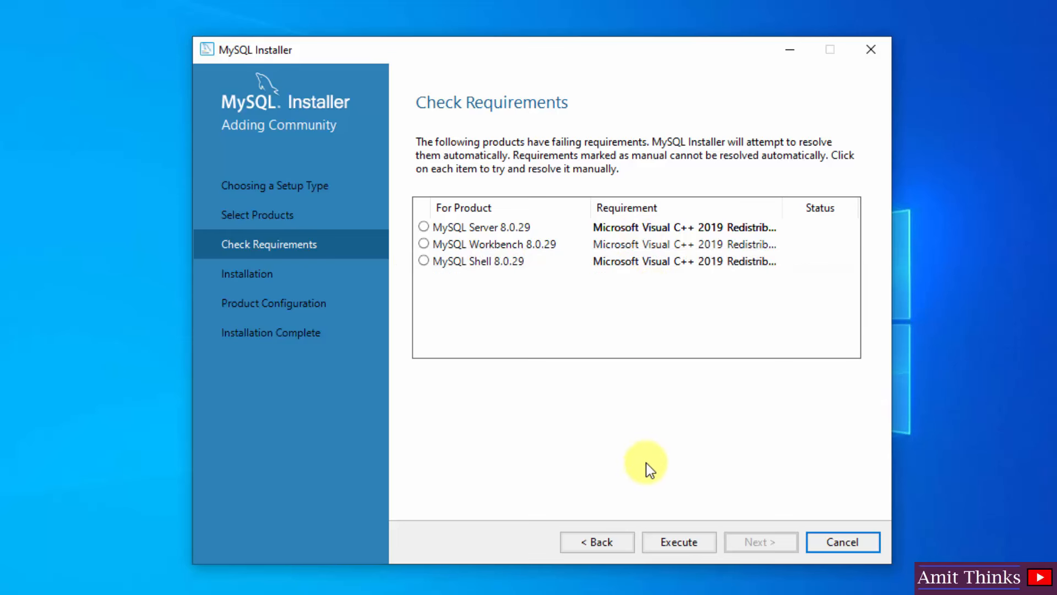
left_click(673, 543)
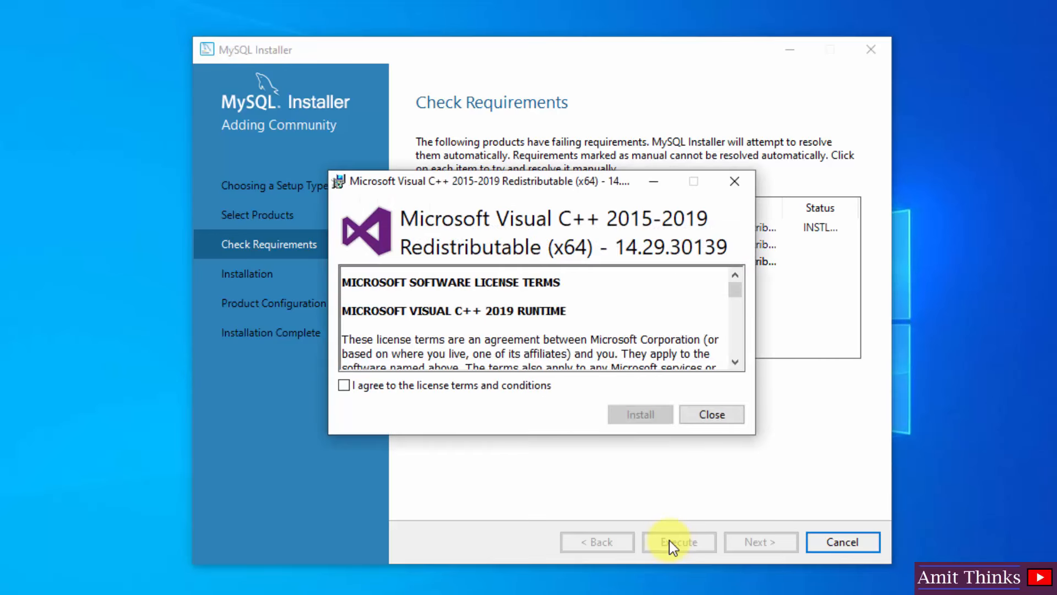
left_click(465, 381)
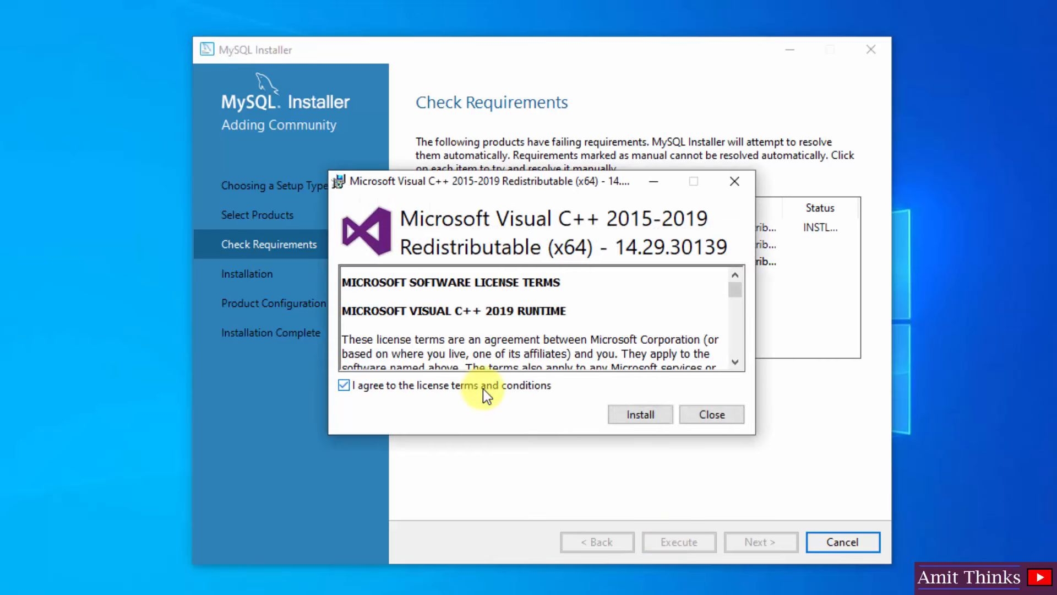
left_click(657, 412)
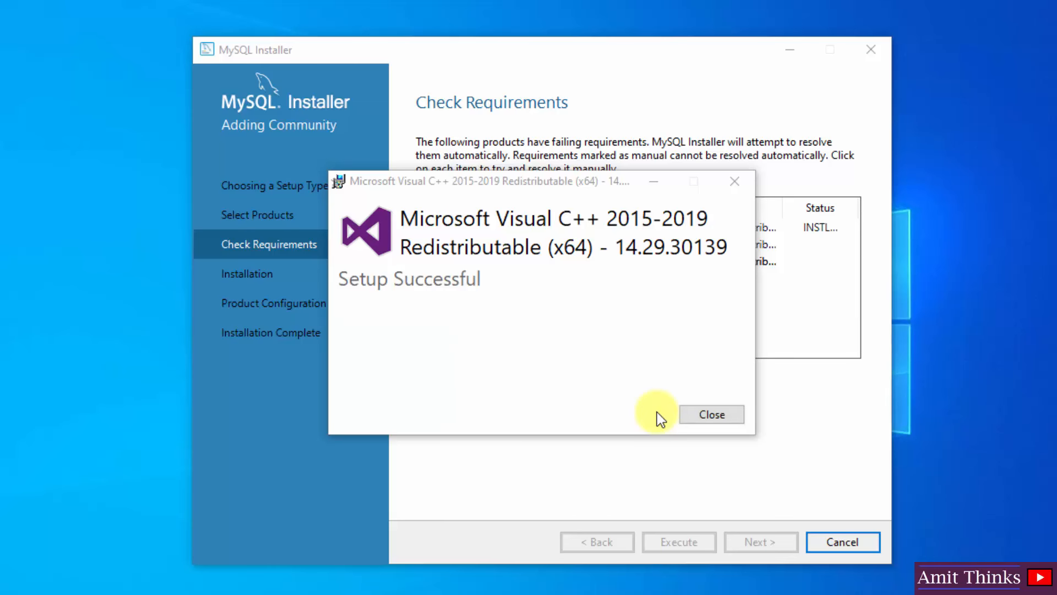
left_click(716, 417)
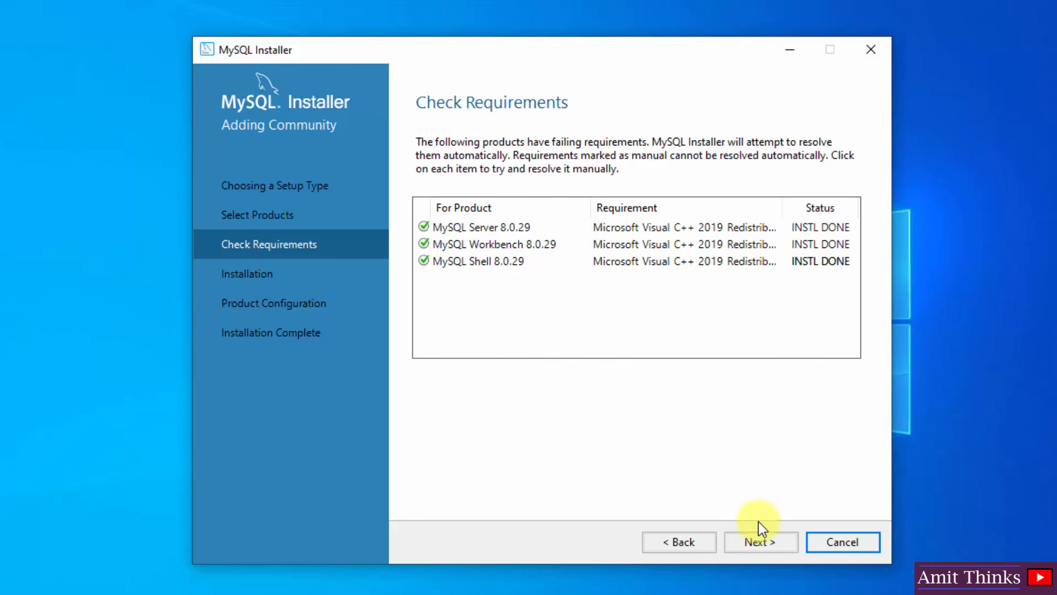
- Install Server, Workbench and Shell 8.0.29 until Complete, then continue to Product Configuration
left_click(758, 544)
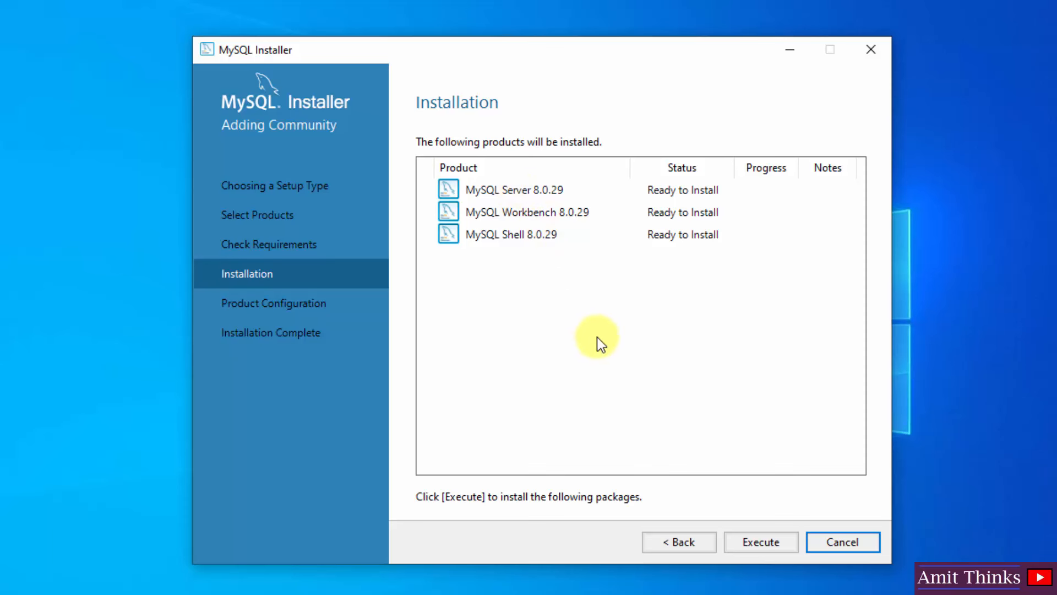
left_click(777, 543)
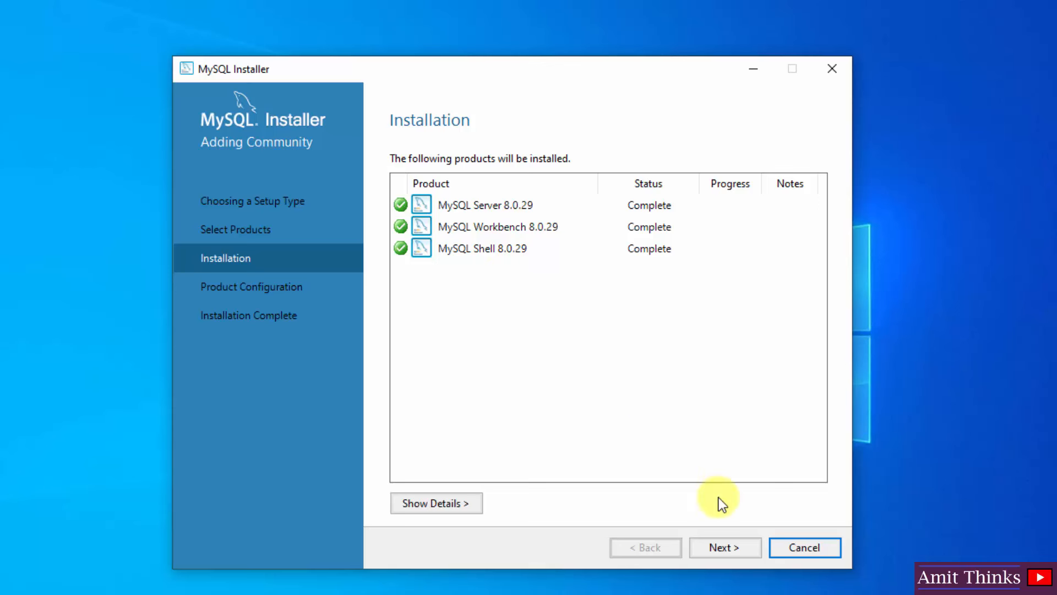
left_click(739, 546)
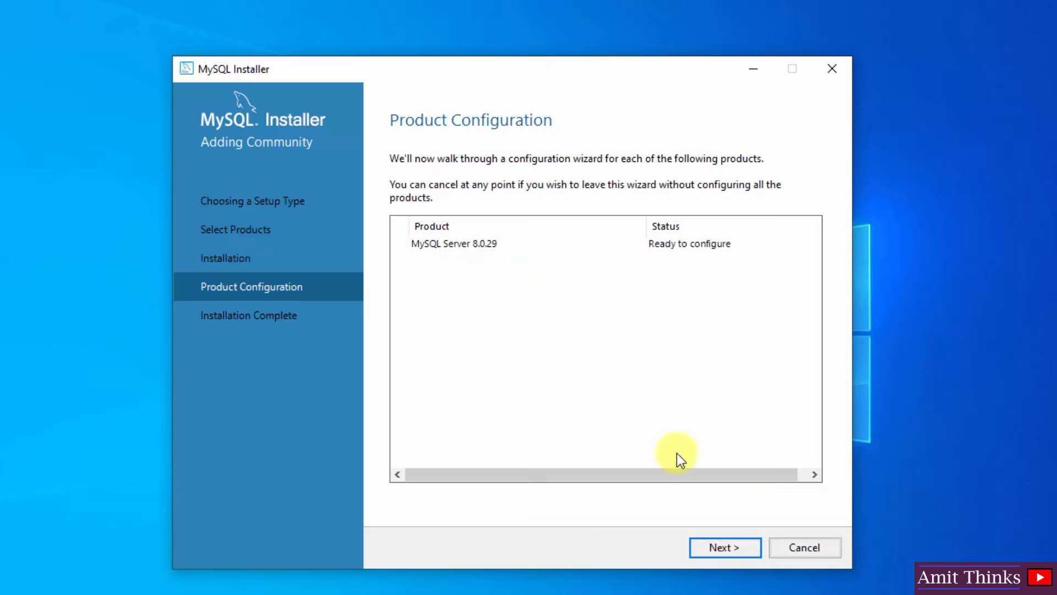
- Keep Development Computer with TCP/IP on port 3306 for MySQL Server 8.0.29
left_click(720, 551)
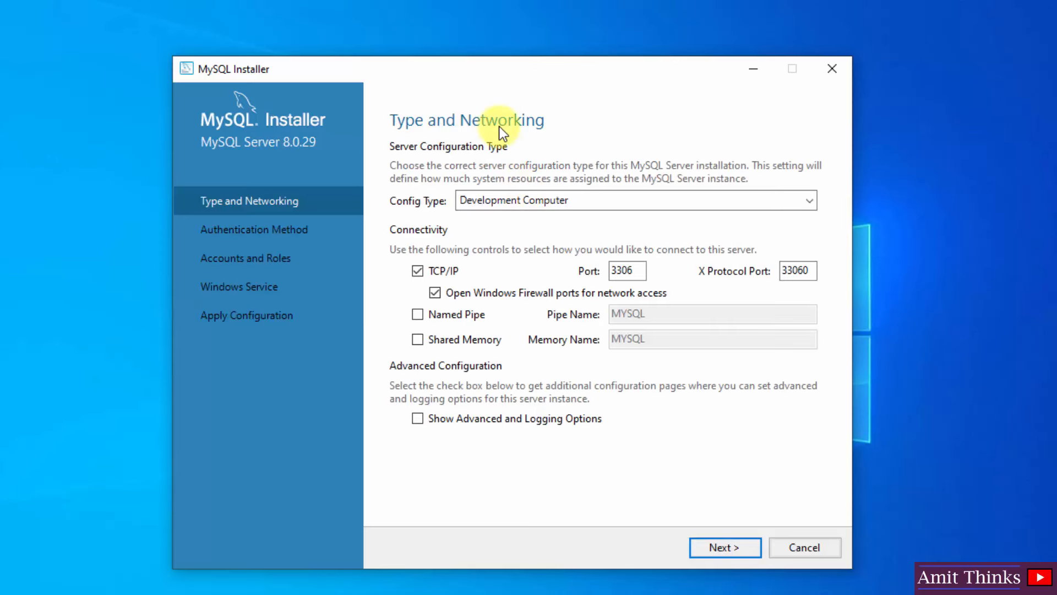
double_click(628, 270)
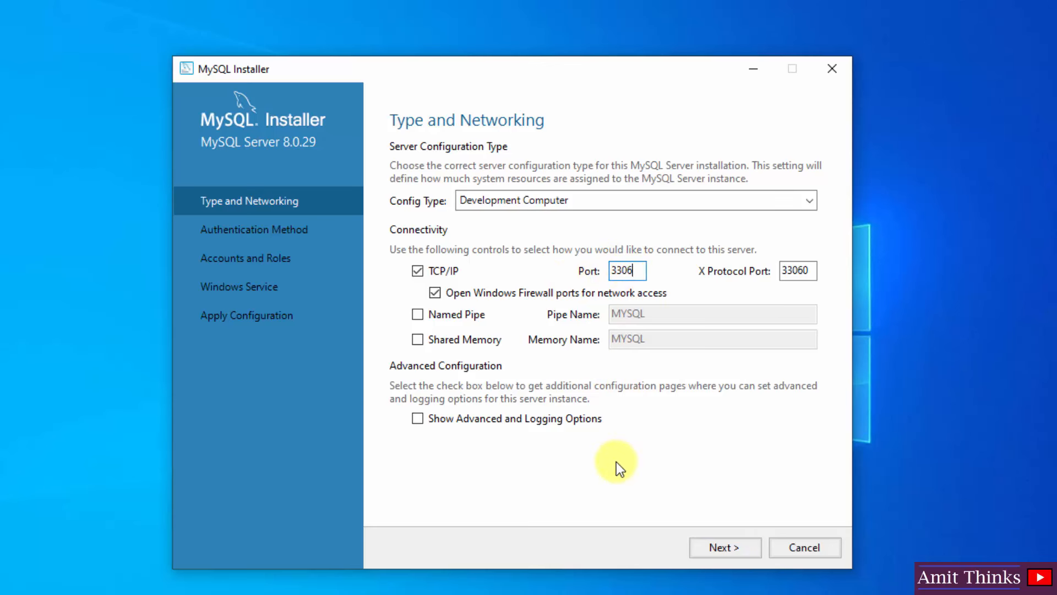
left_click(741, 545)
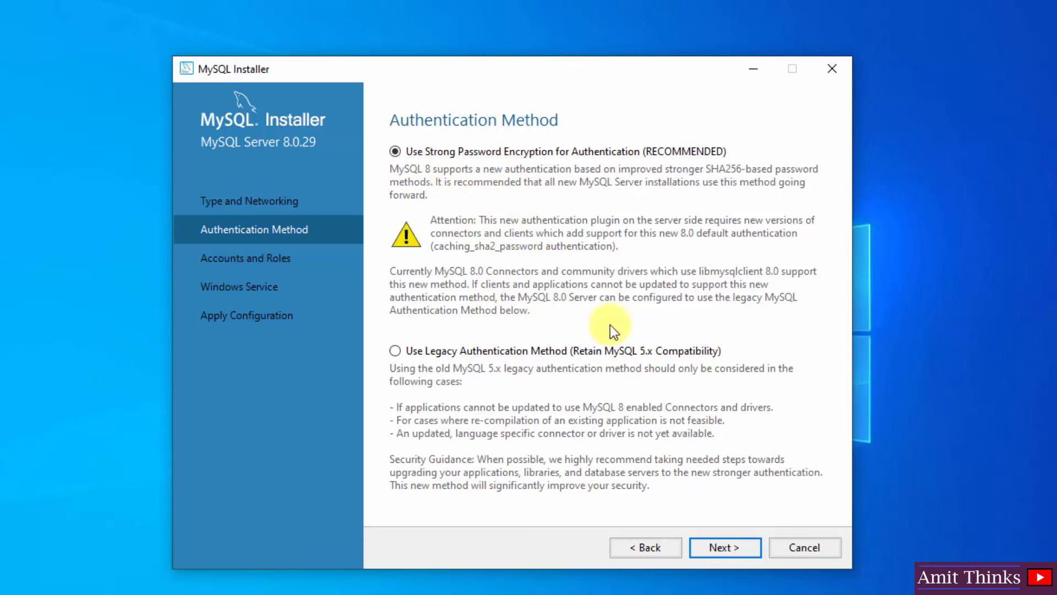
- Keep strong password encryption, then enter and confirm the root account password
left_click(732, 556)
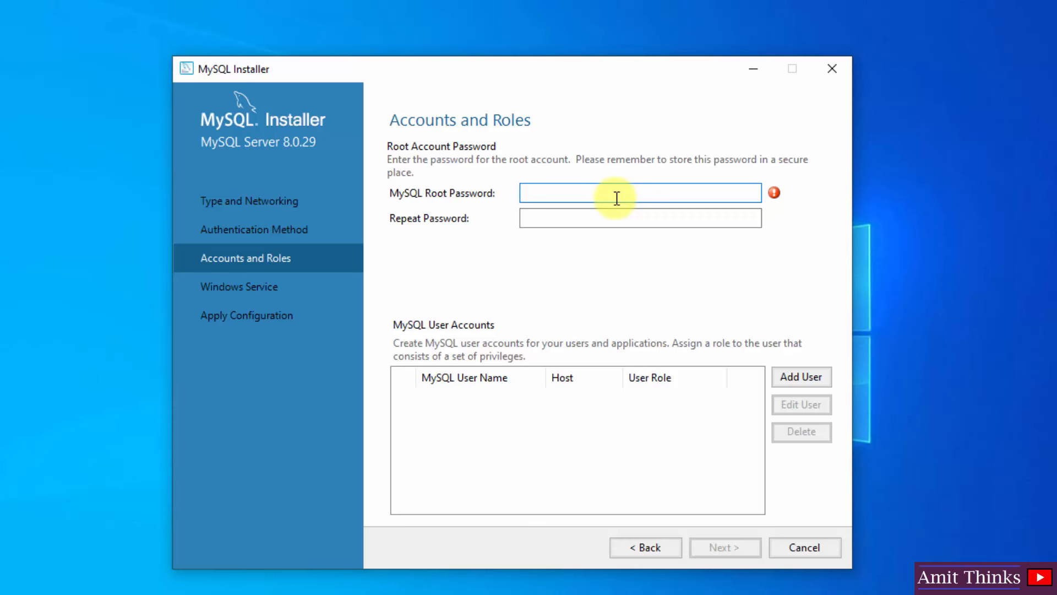
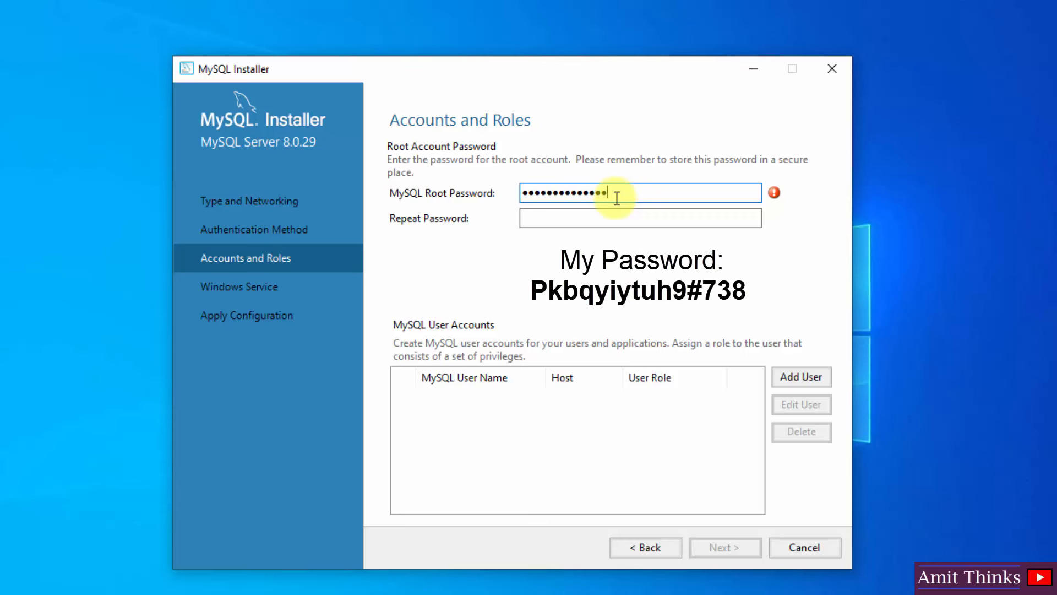
key("Tab")
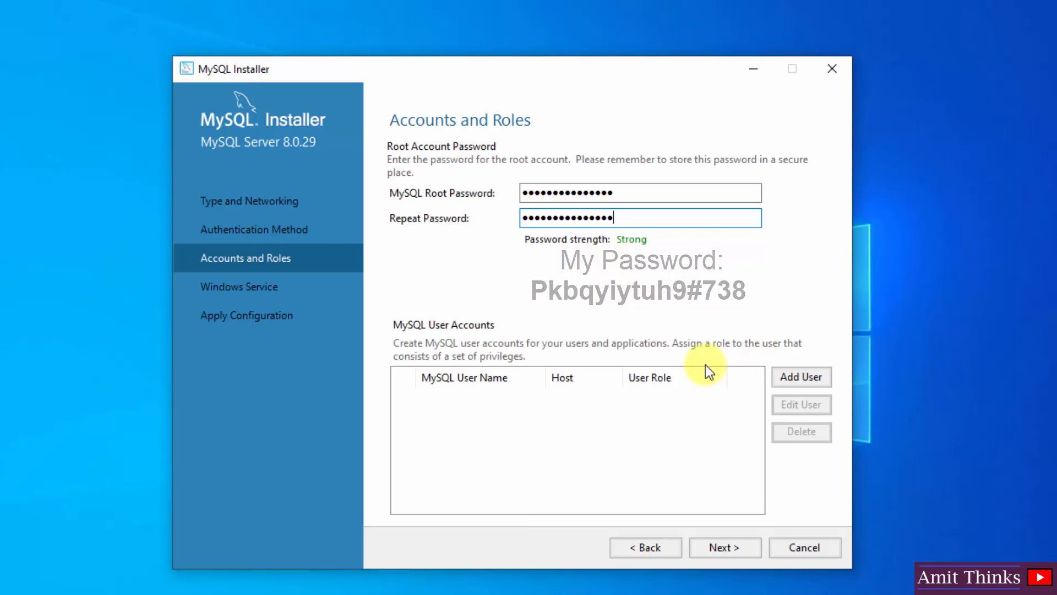
left_click(801, 377)
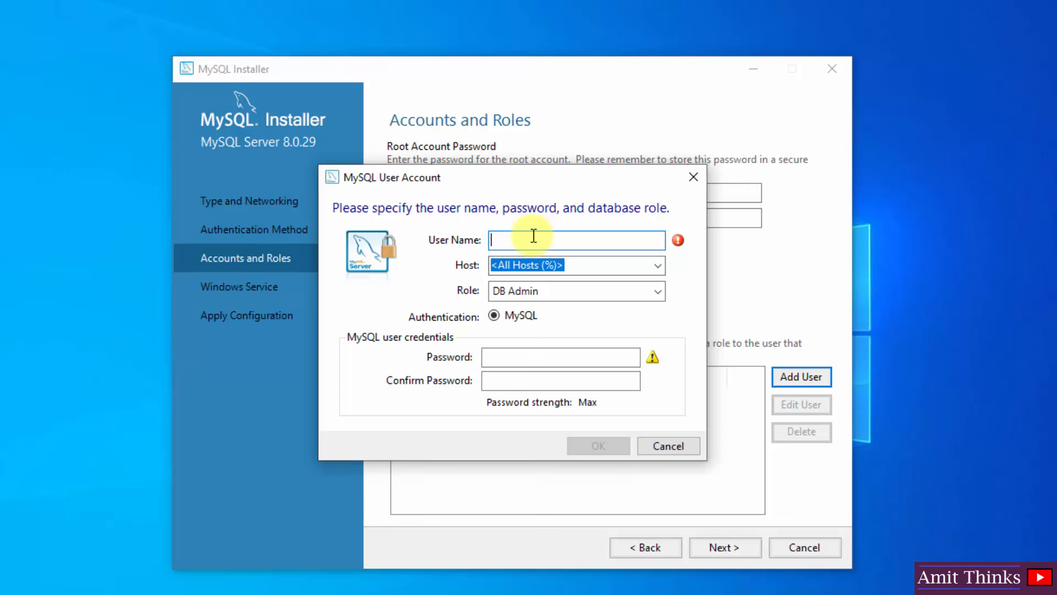
left_click(662, 266)
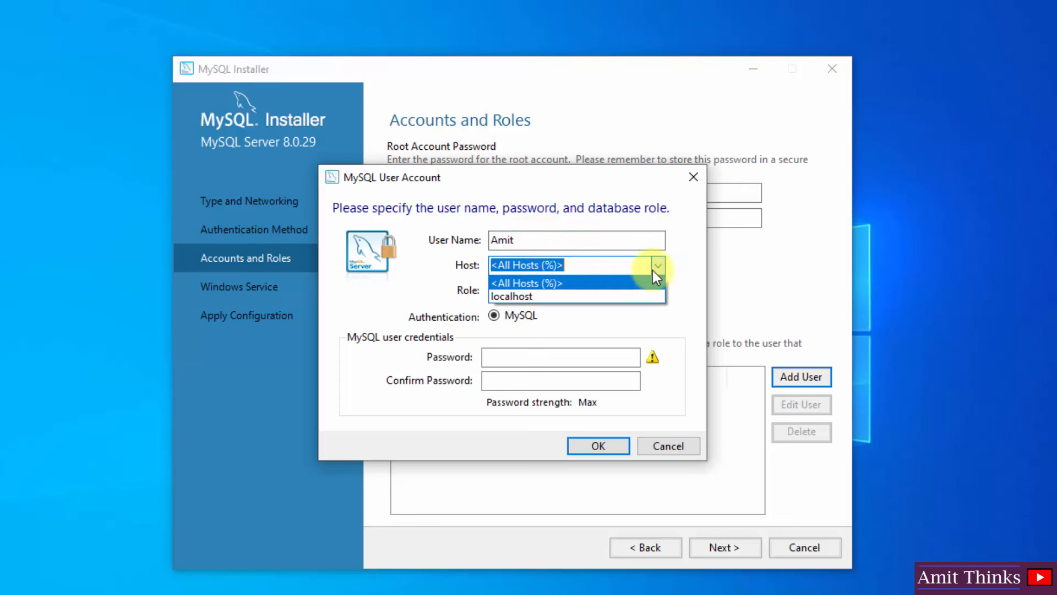
left_click(616, 293)
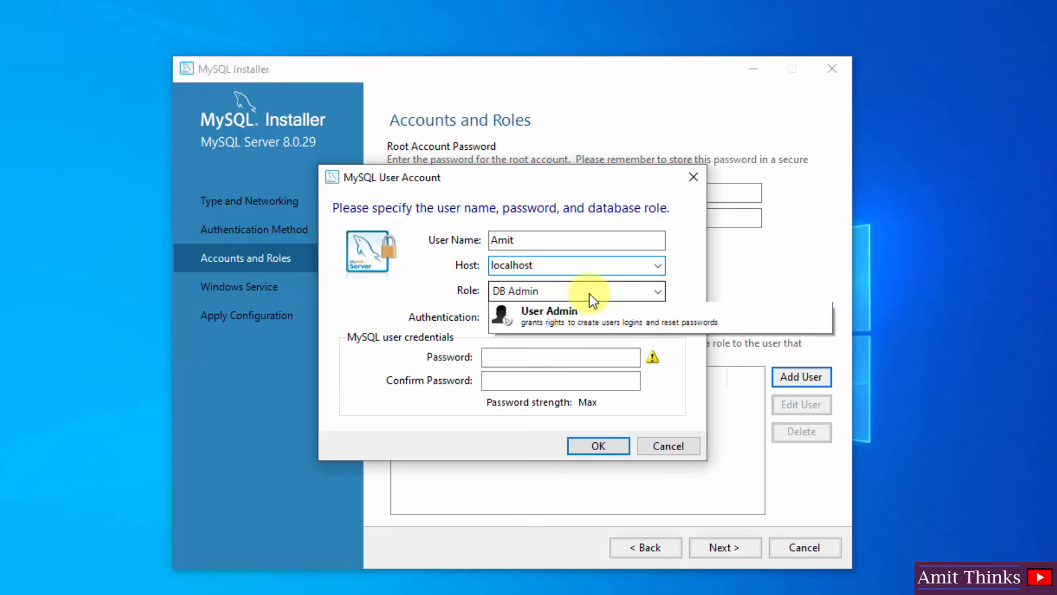
left_click(590, 292)
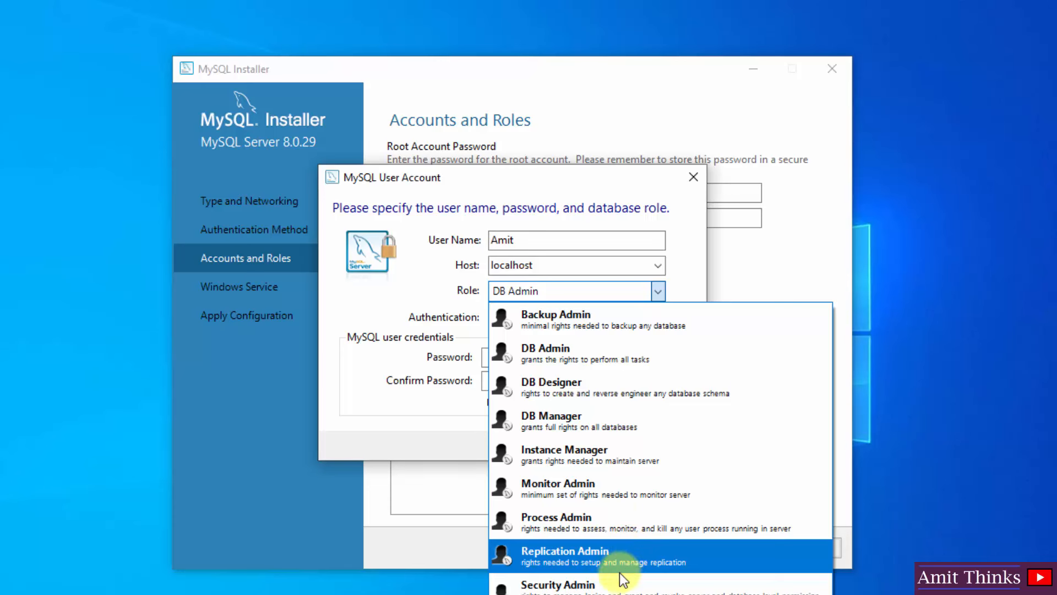
left_click(680, 293)
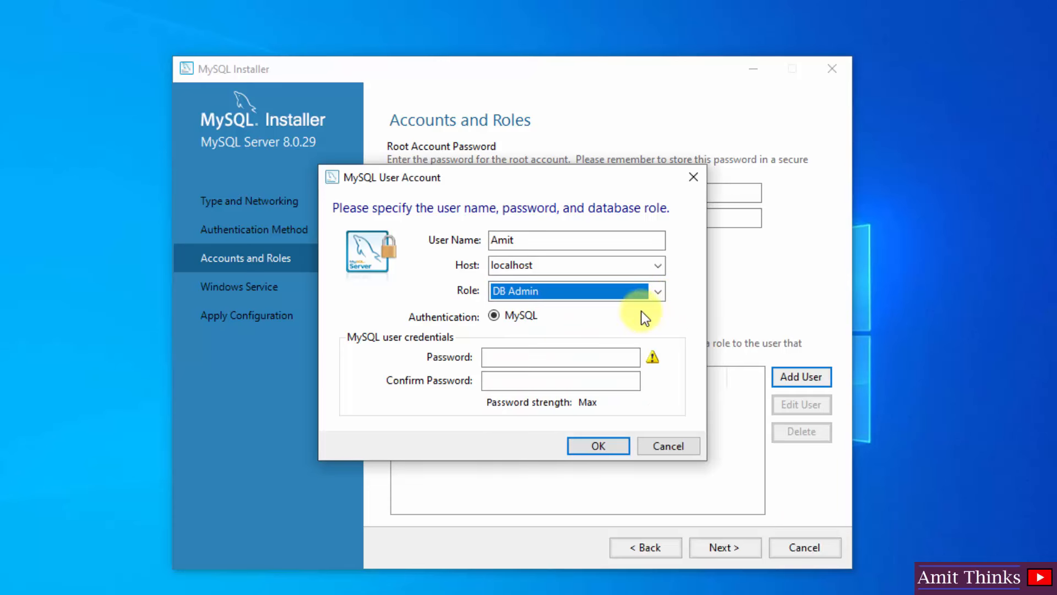
left_click(535, 360)
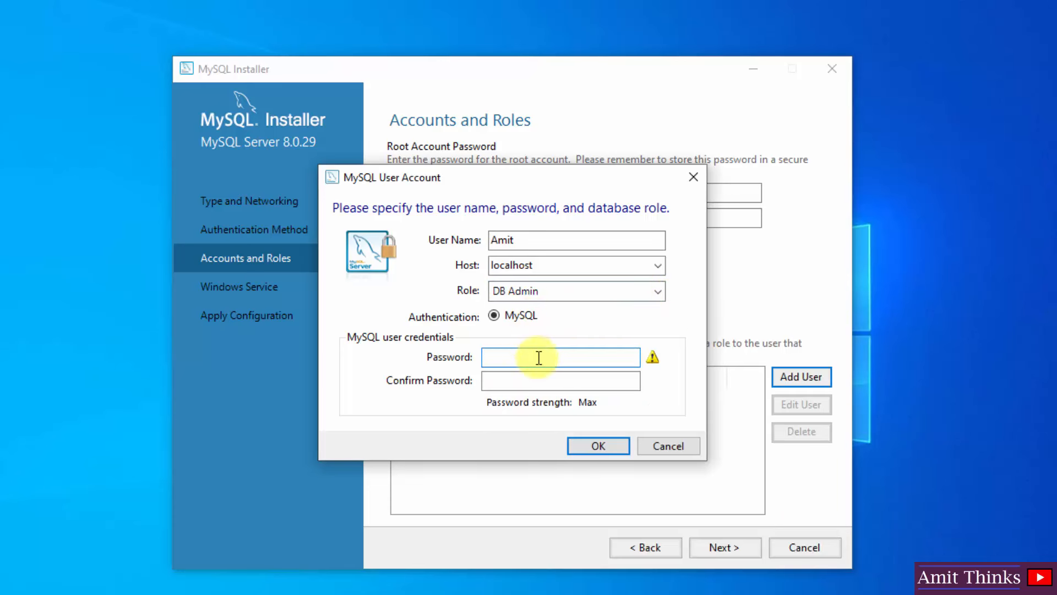
left_click(681, 445)
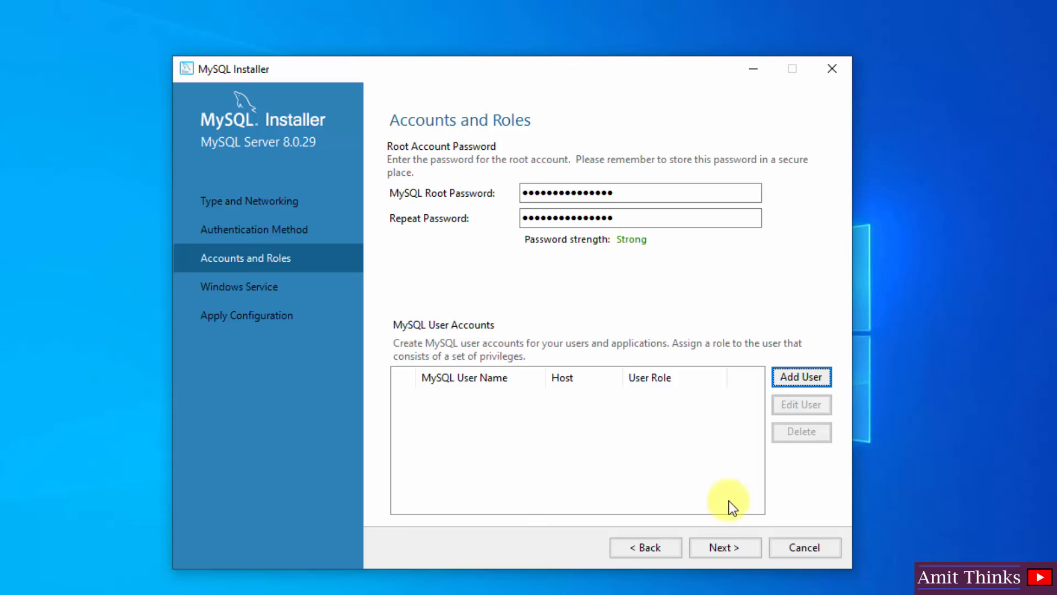
- Keep MySQL80 as a Windows service starting at system startup, then proceed to Apply Configuration
left_click(734, 547)
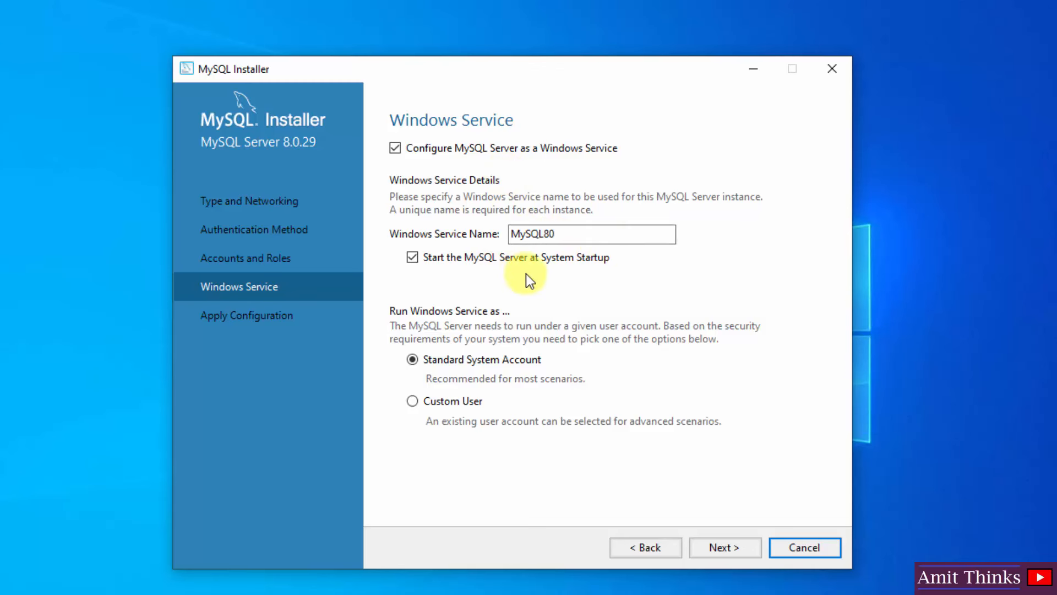
left_click(737, 544)
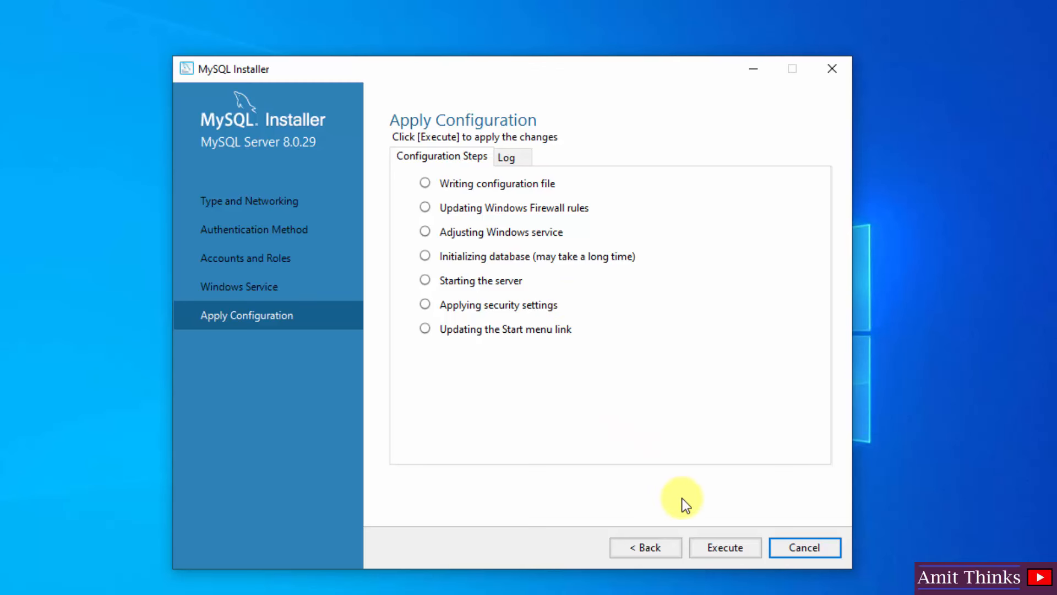
- Execute the MySQL Server 8.0.29 configuration steps and finish once all succeed
left_click(737, 547)
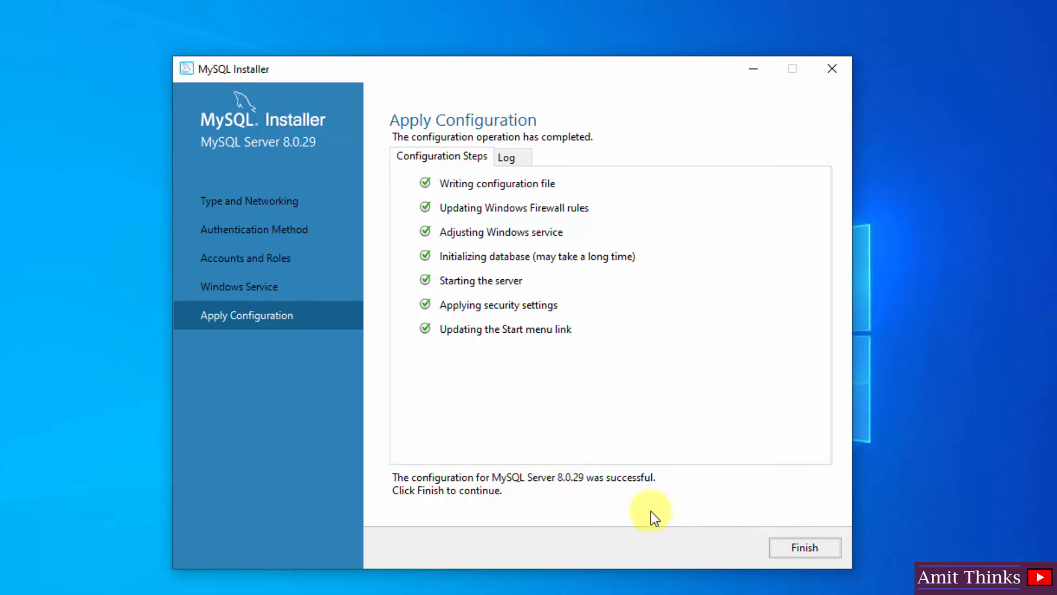
left_click(807, 545)
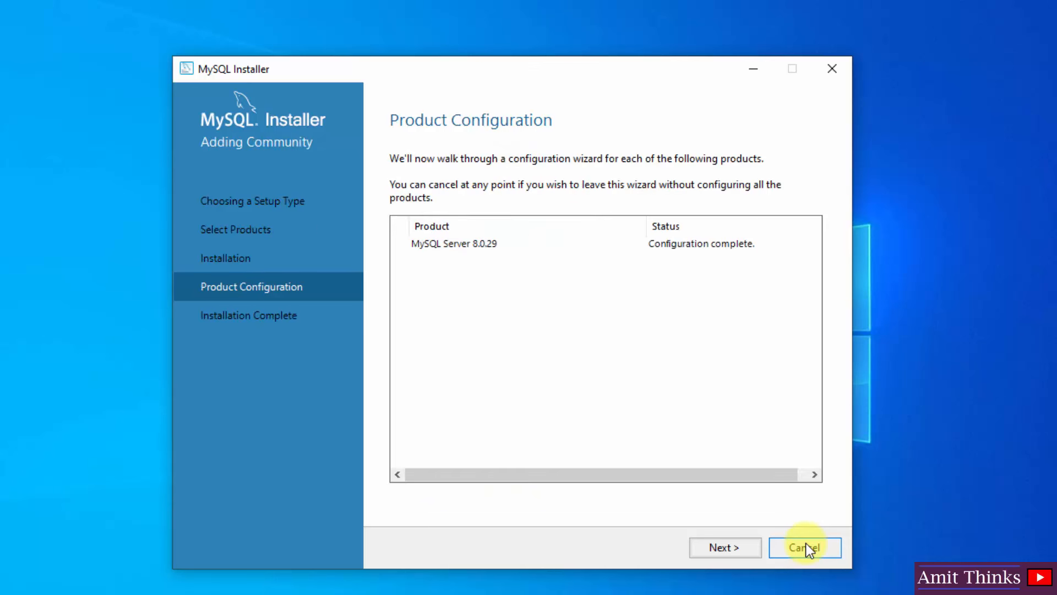
- Advance MySQL Installer to Installation Complete and open File Explorer on This PC
left_click(738, 548)
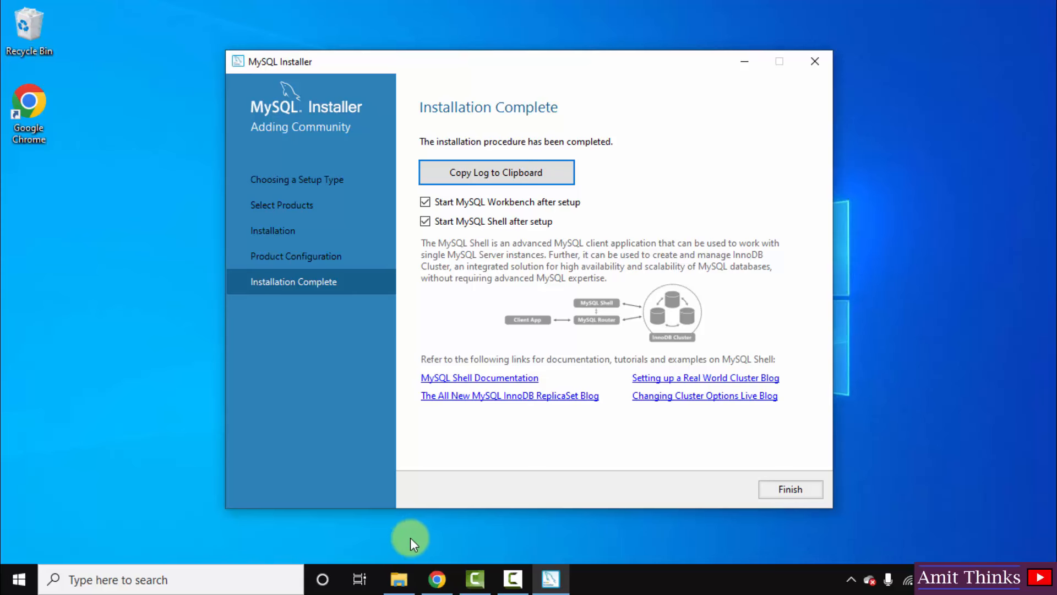
left_click(401, 570)
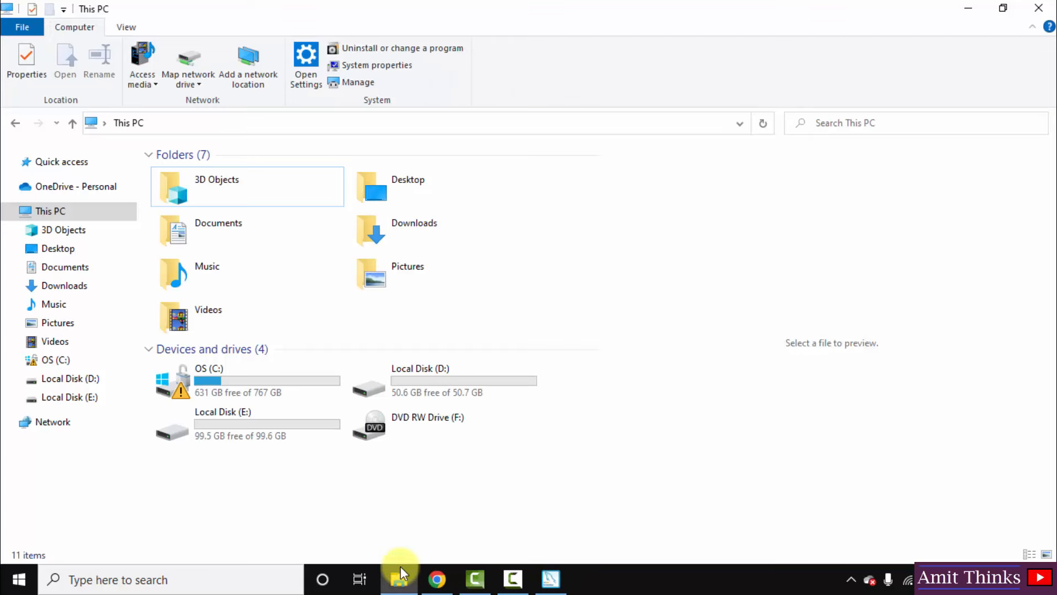
- Browse to C:\Program Files\MySQL\MySQL Server 8.0\bin in File Explorer
double_click(312, 397)
left_click(227, 272)
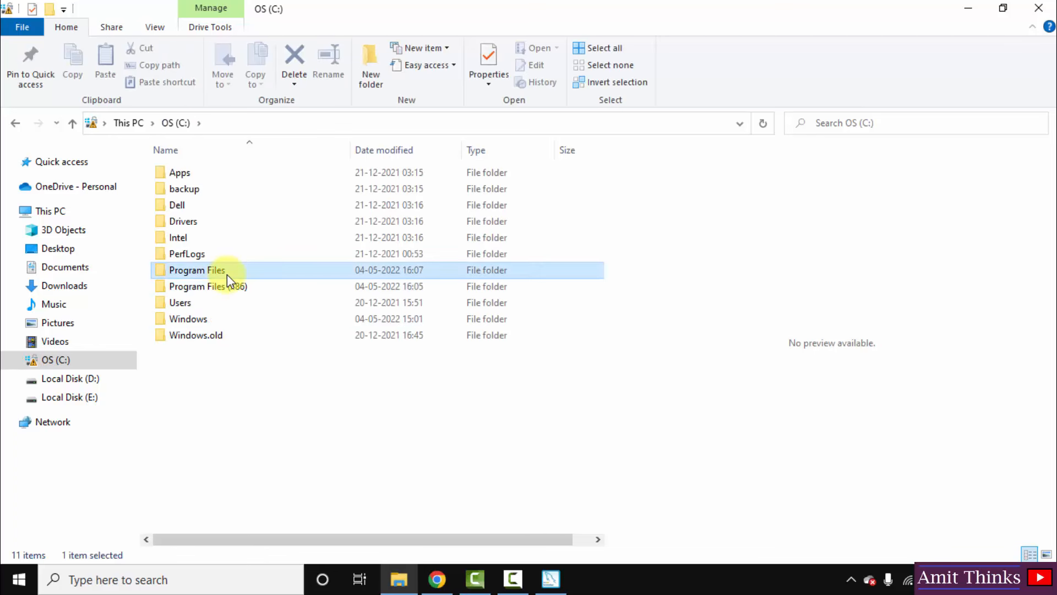
double_click(227, 273)
left_click(226, 271)
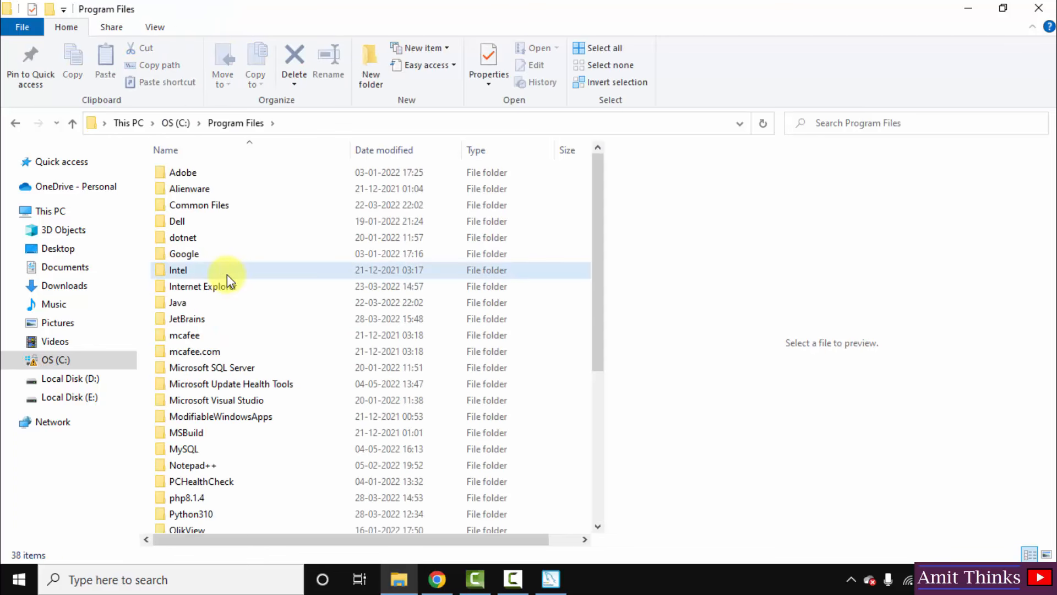
left_click(229, 450)
double_click(229, 449)
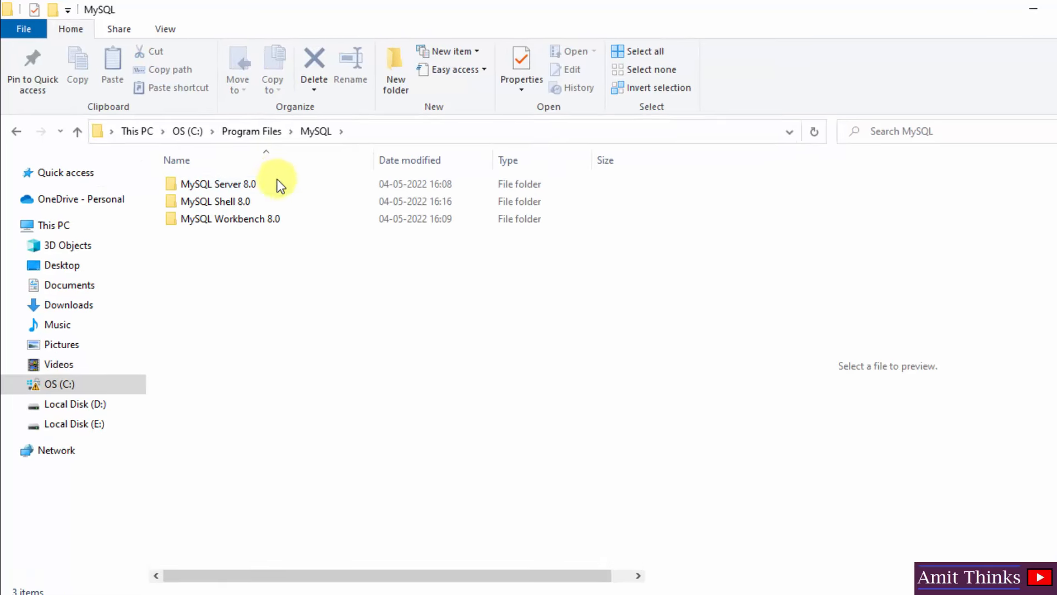
double_click(271, 186)
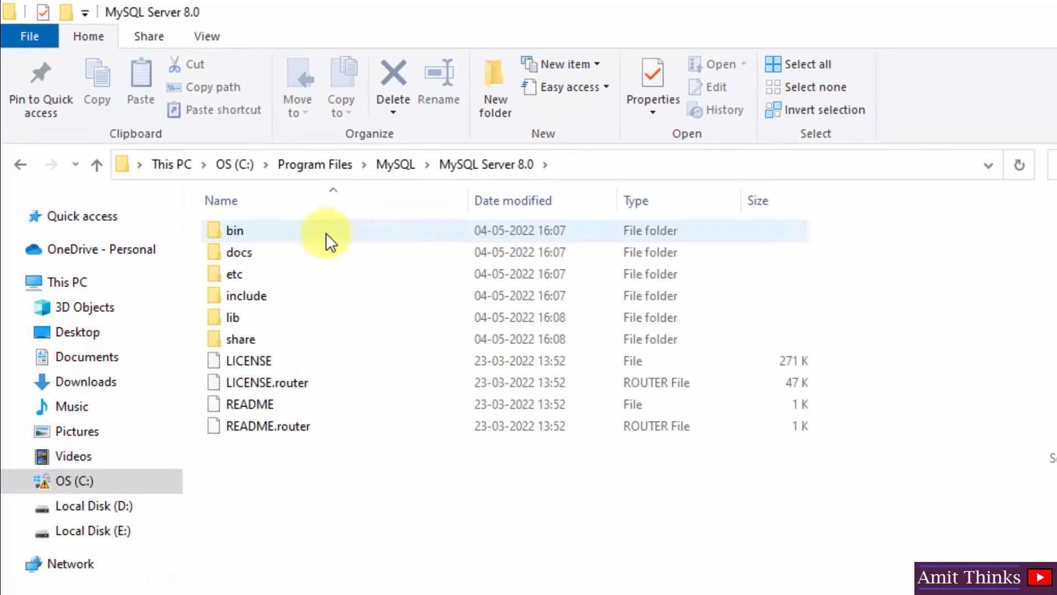
double_click(320, 230)
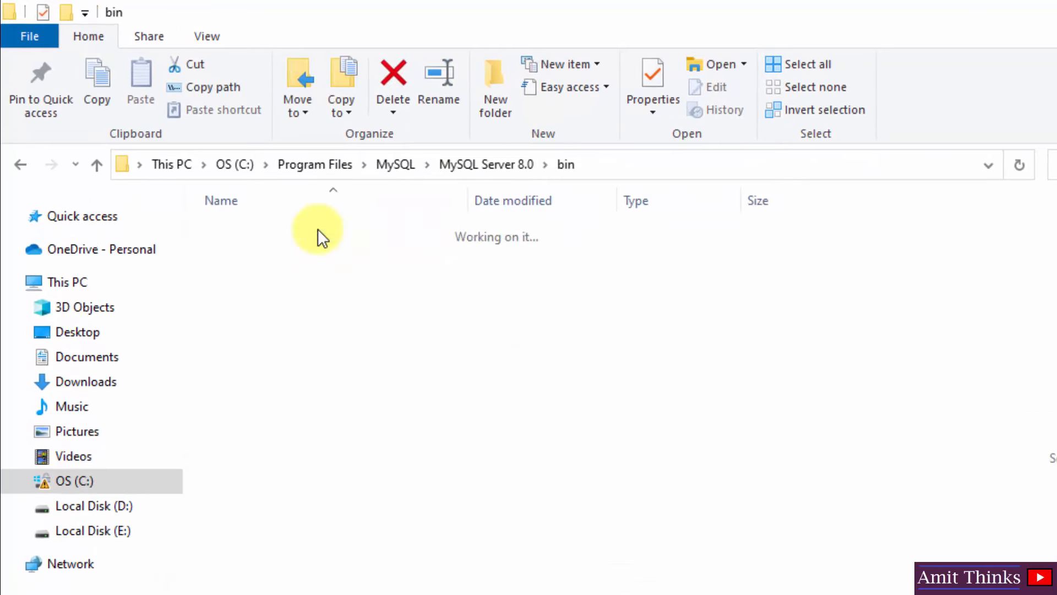
- Copy the bin folder path from the address bar and minimize Explorer
left_click(726, 164)
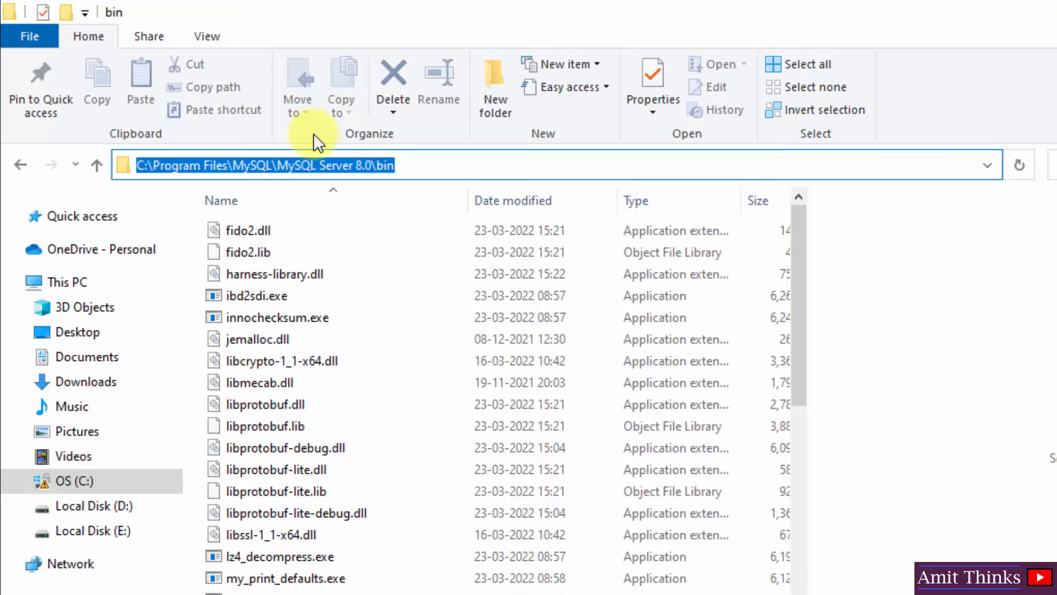
right_click(292, 166)
left_click(342, 232)
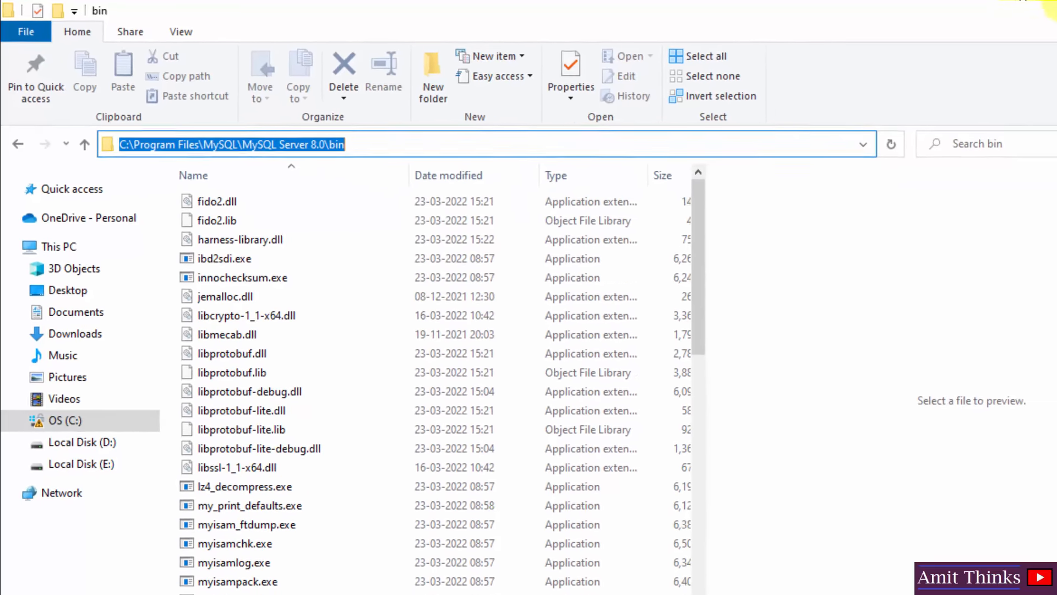
left_click(974, 7)
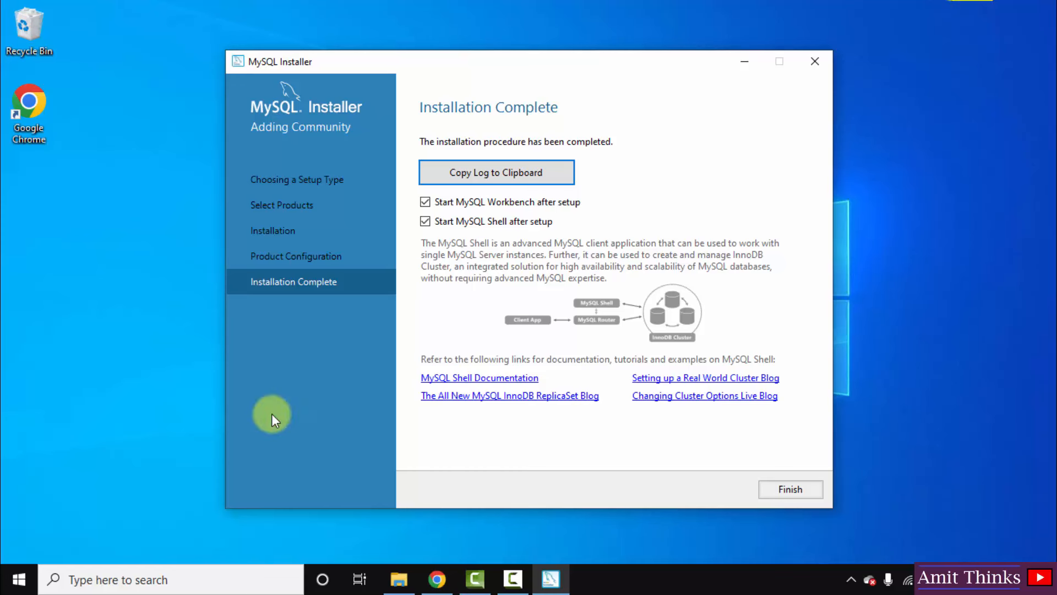
- Open the system Environment Variables dialog via a Windows search for 'environment vari'
key("super")
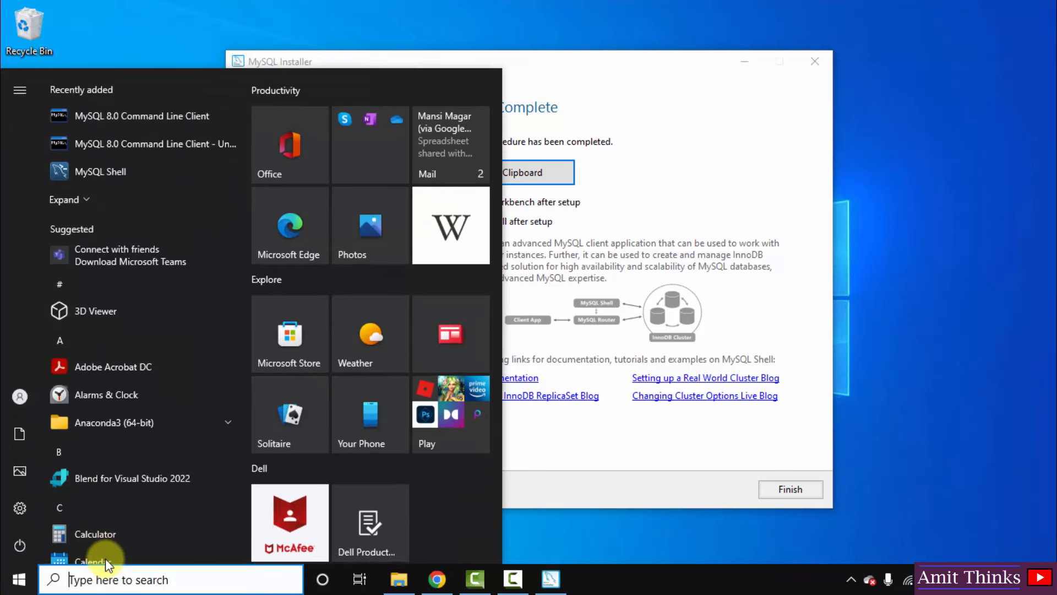
type("environment vari")
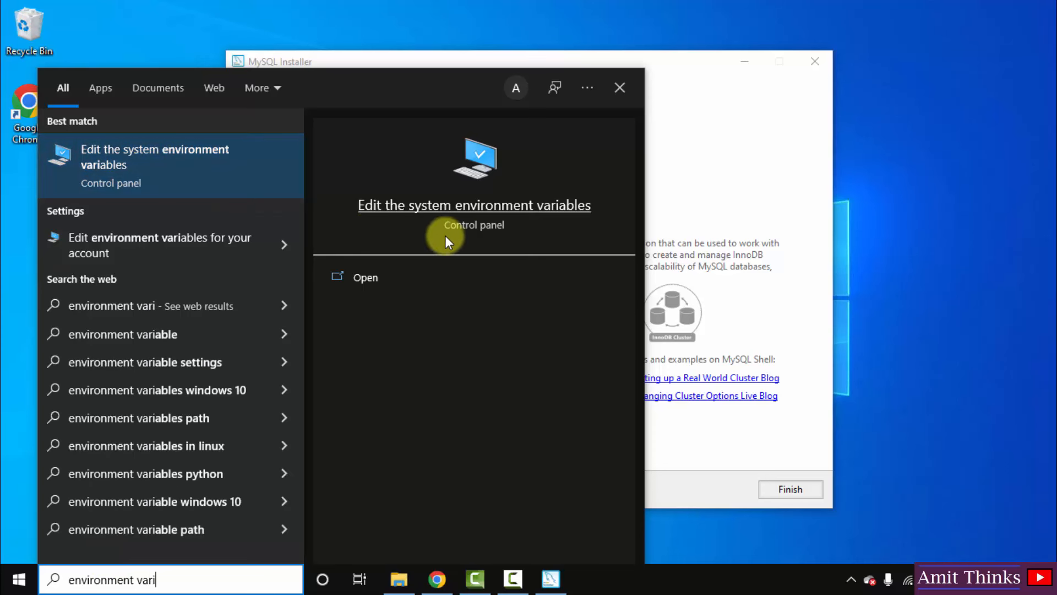
left_click(404, 279)
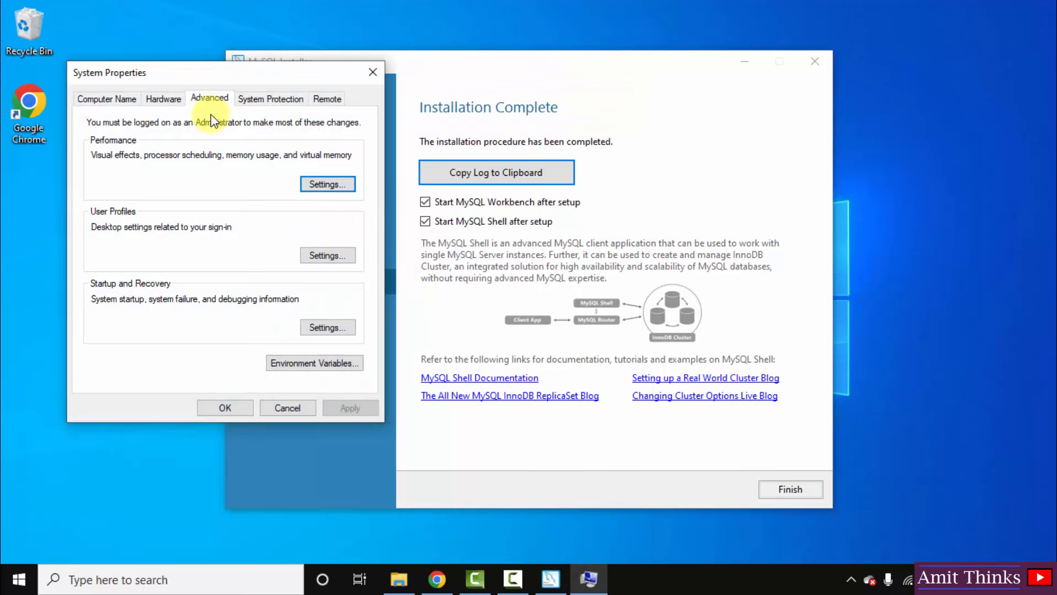
left_click(332, 362)
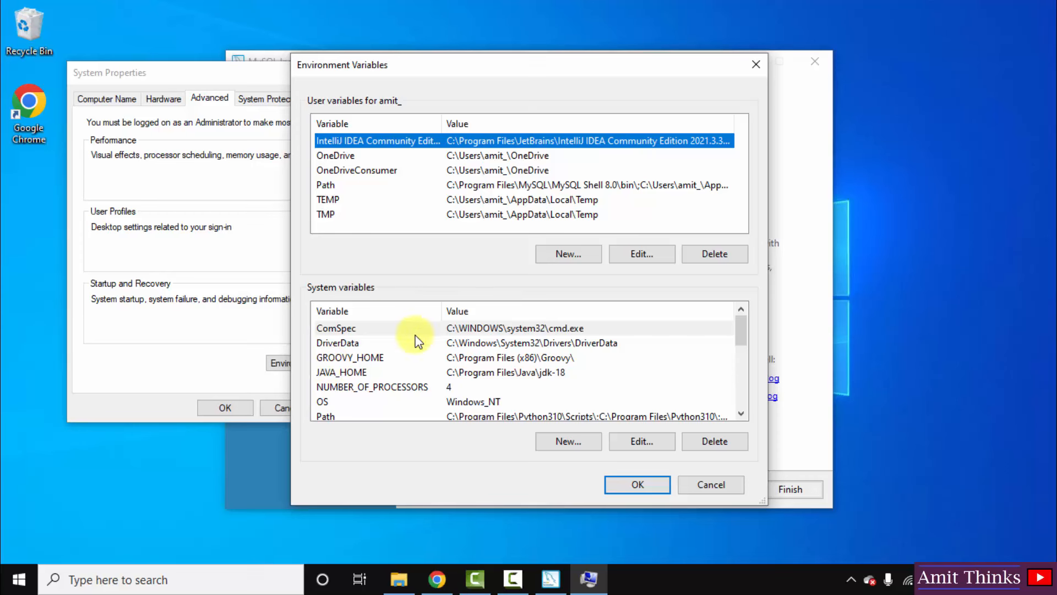
- Add C:\Program Files\MySQL\MySQL Server 8.0\bin to the system Path and save
left_click(498, 416)
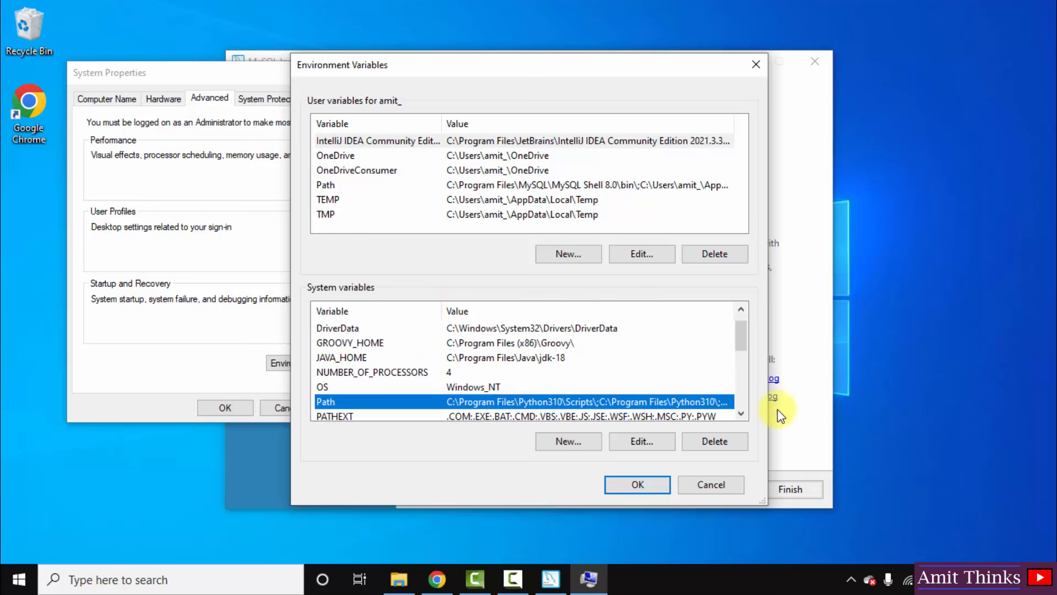
scroll(742, 418, "down", 1)
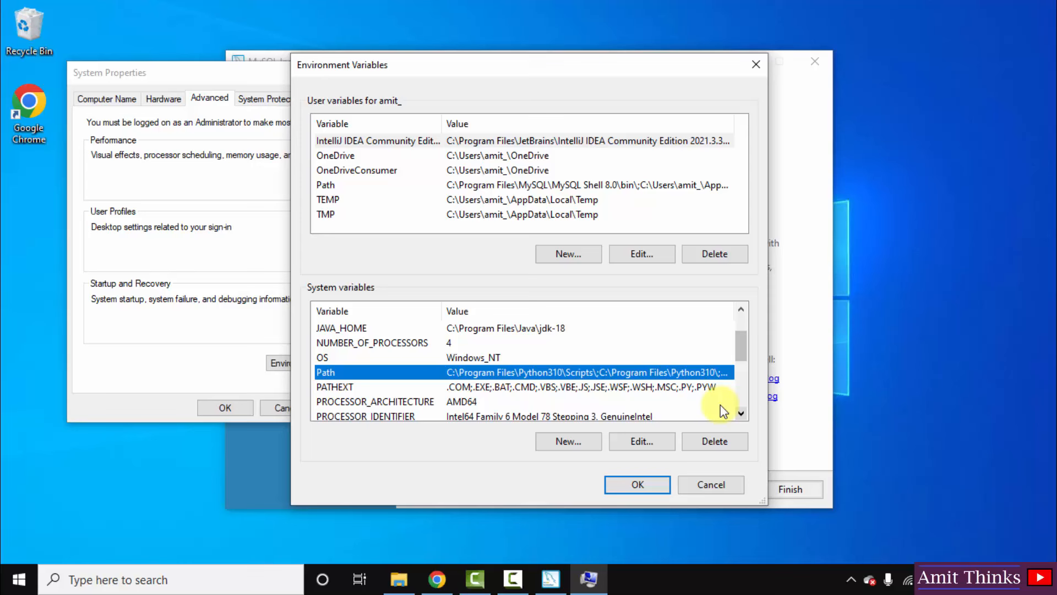
double_click(694, 374)
left_click(574, 398)
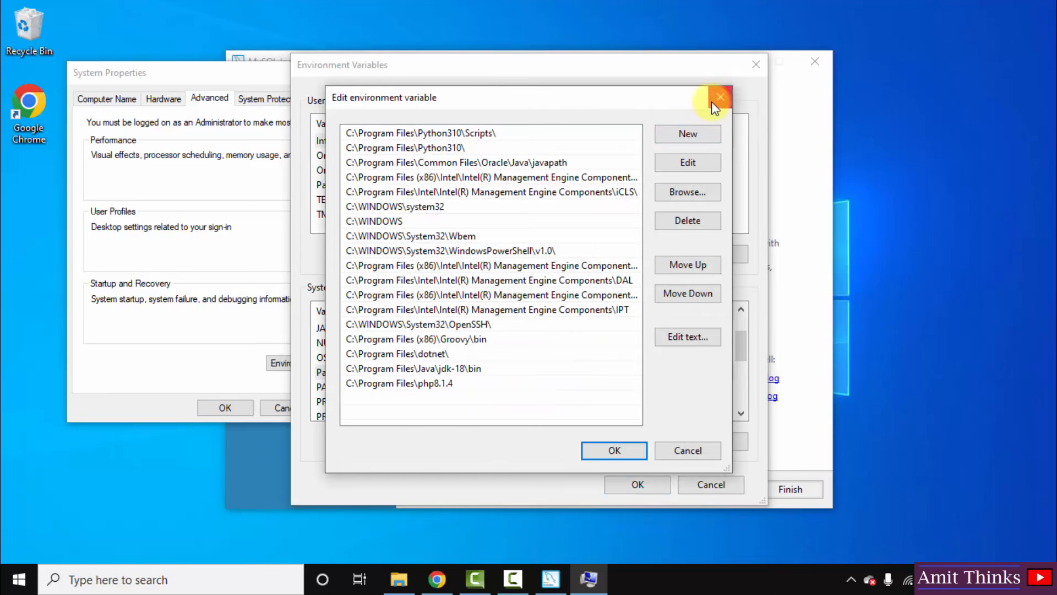
left_click(695, 144)
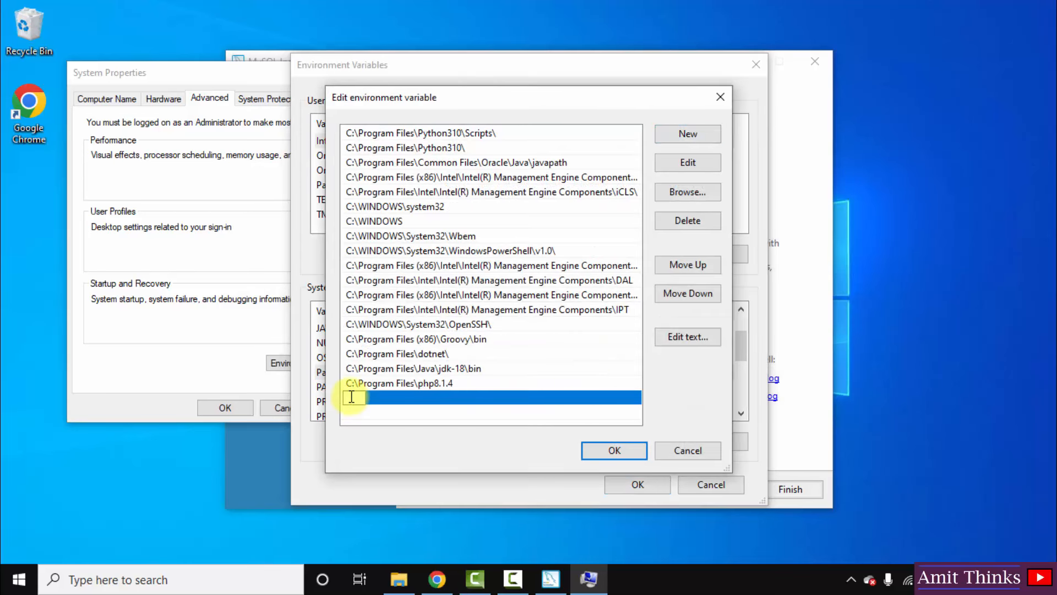
right_click(349, 396)
left_click(412, 249)
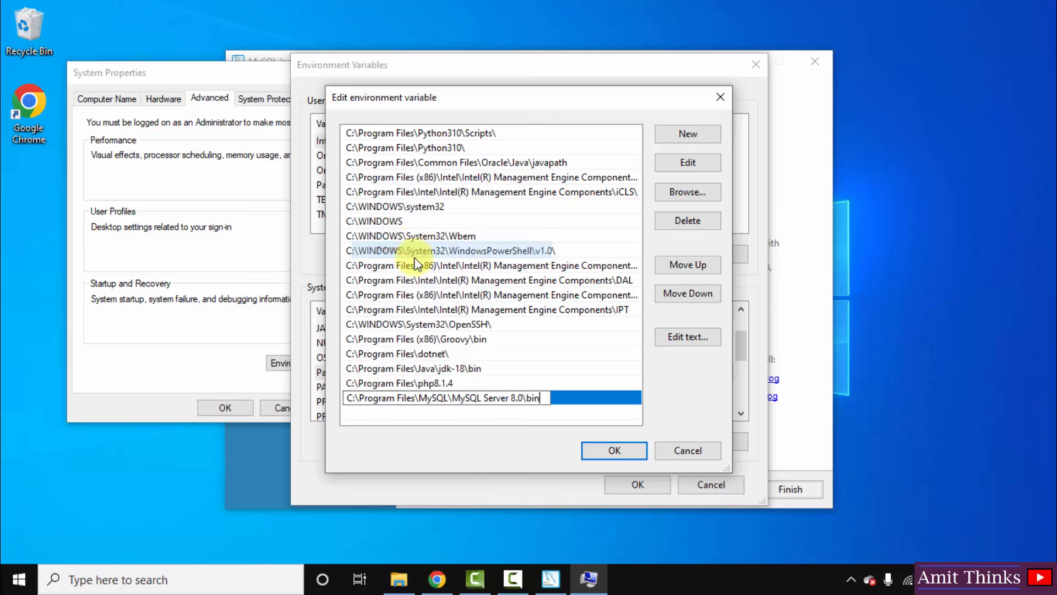
left_click(609, 449)
left_click(635, 485)
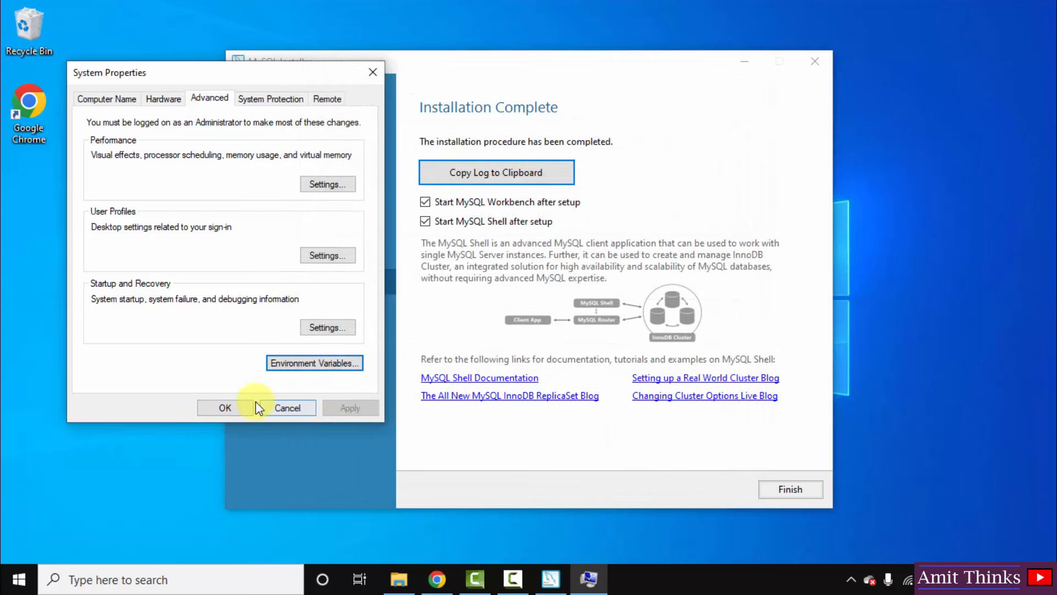
- Close System Properties and finish MySQL Installer, launching MySQL Shell and Workbench
left_click(244, 405)
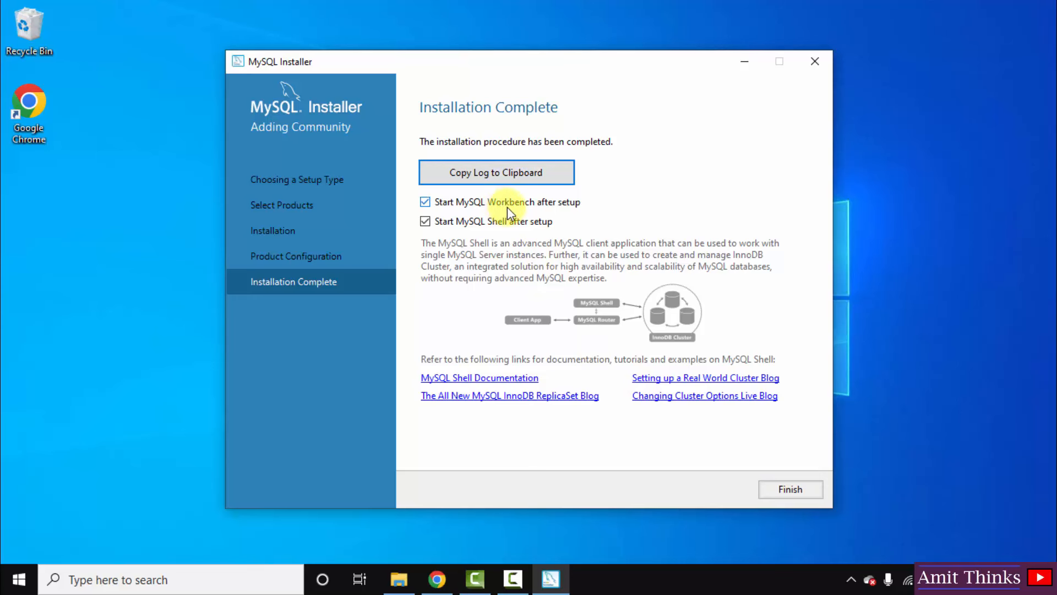
left_click(794, 490)
left_click(793, 490)
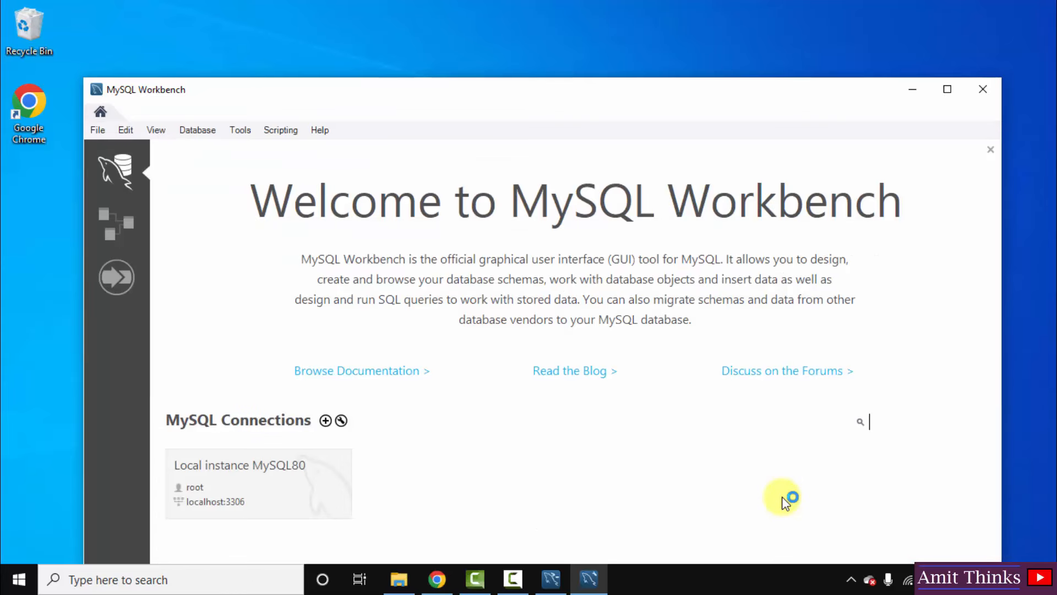
- Rearrange the Workbench and Shell windows, then open the Local instance MySQL80 connection
left_click_drag(818, 97, 831, 62)
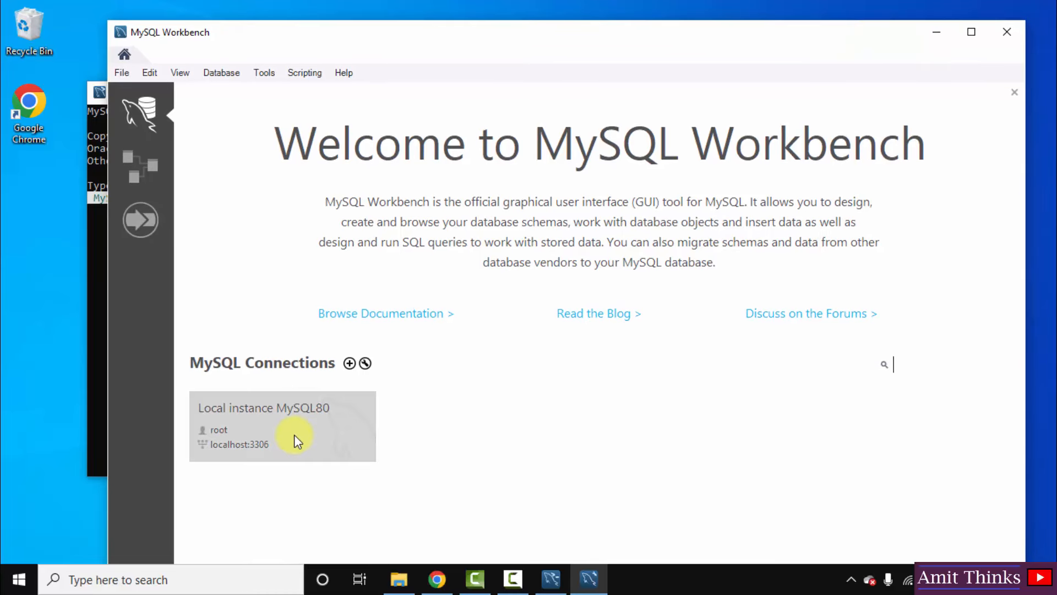
left_click(96, 375)
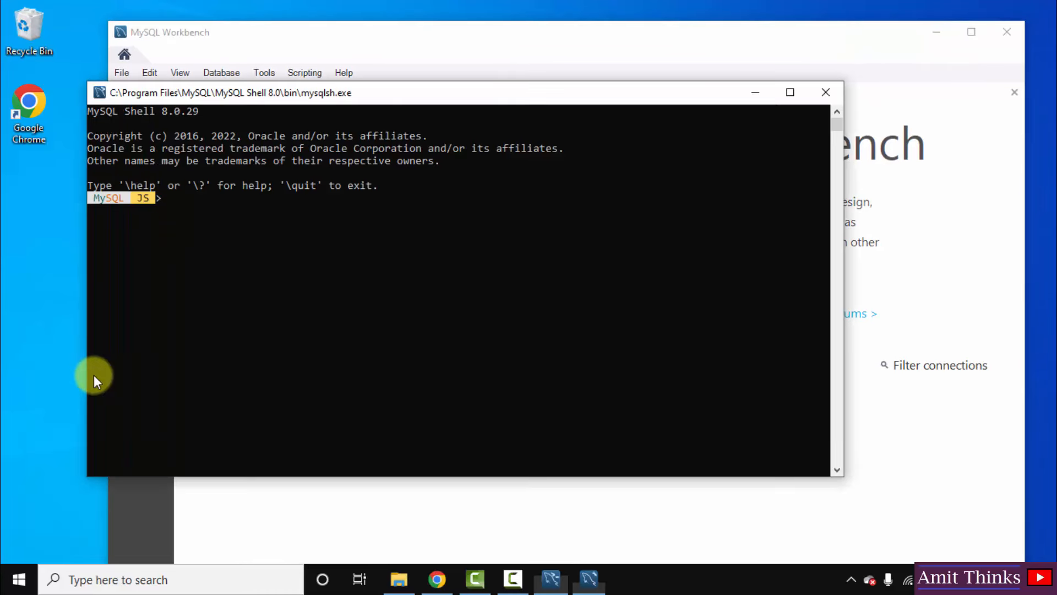
left_click(920, 88)
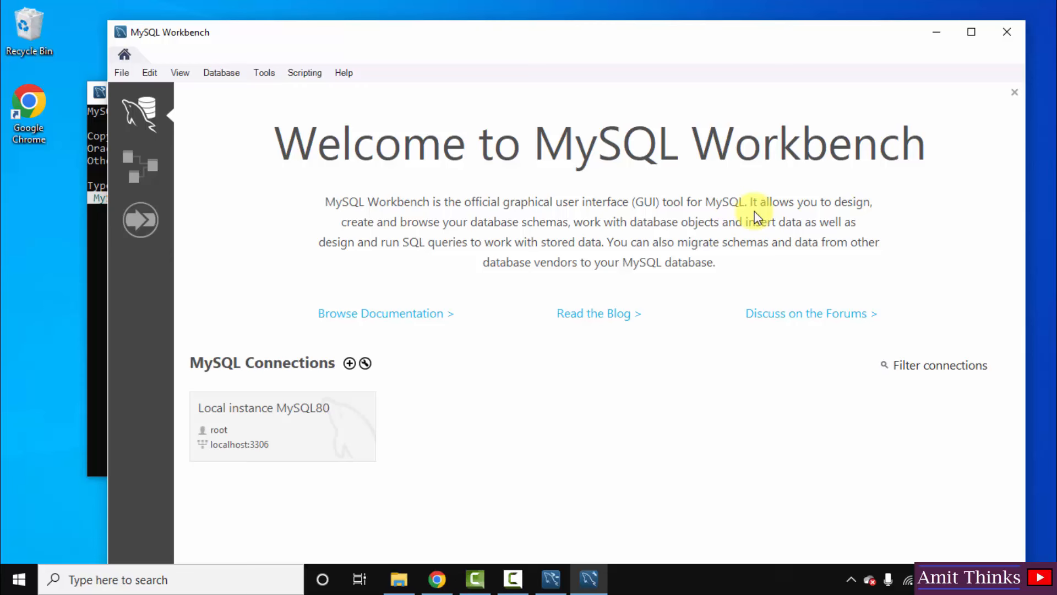
left_click(316, 434)
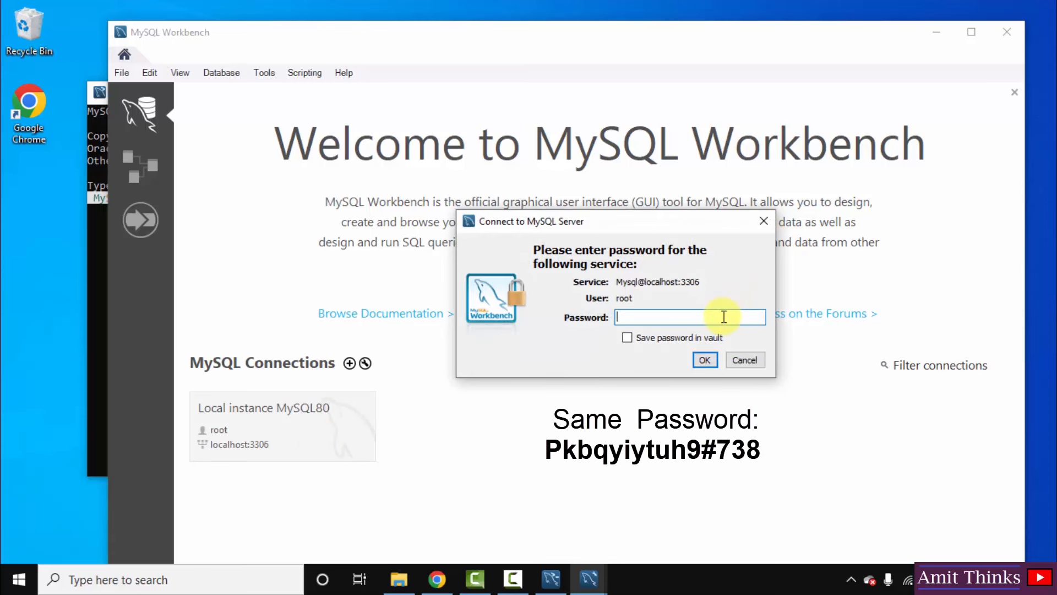
- Enter the root password to connect to Local instance MySQL80, then minimize Workbench
left_click(707, 356)
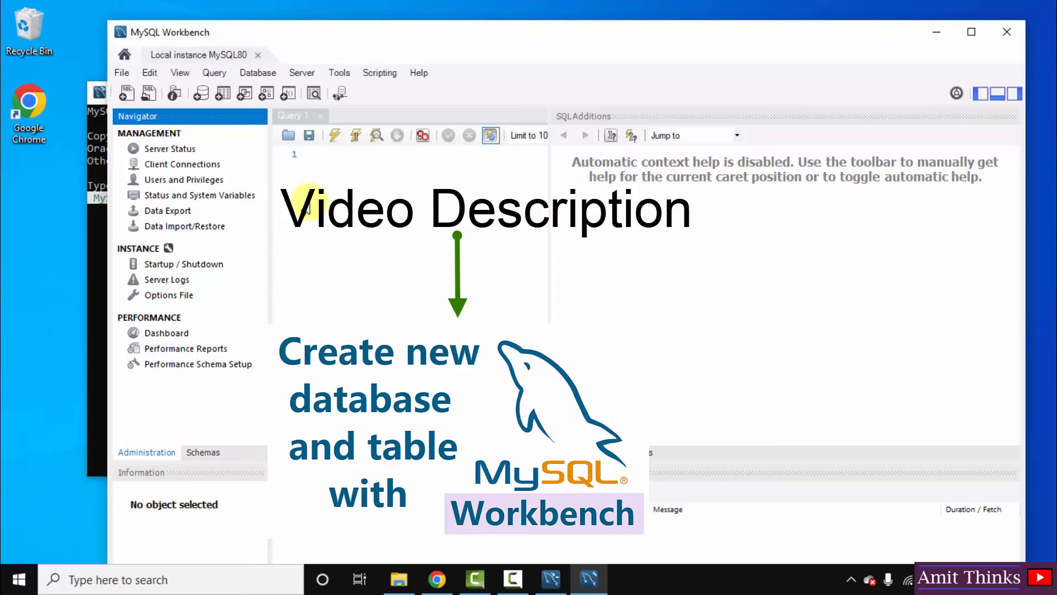
left_click(938, 32)
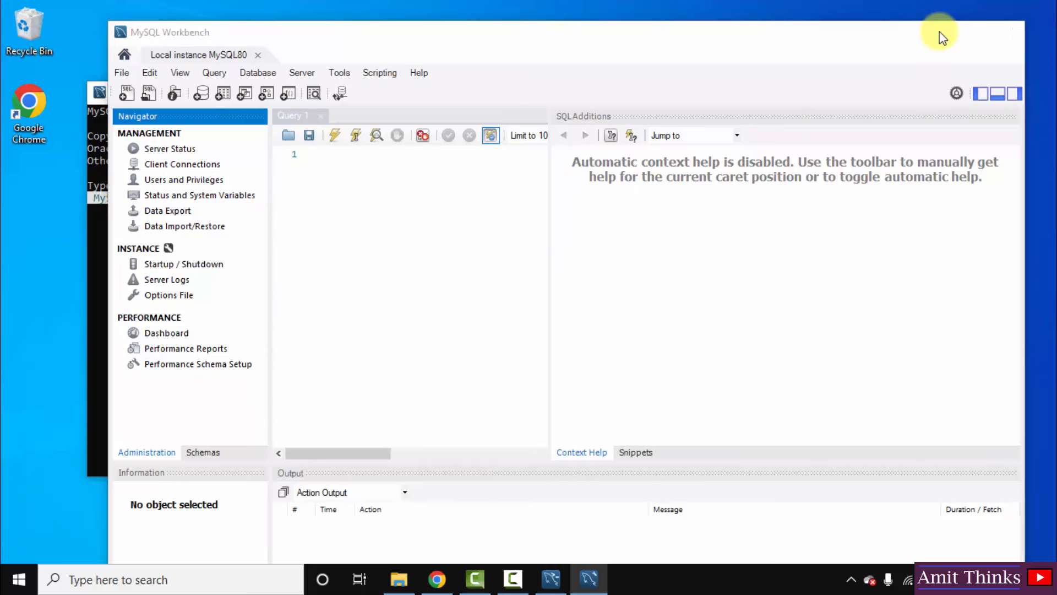
- Open Command Prompt, confirm mysql --version reports 8.0.29, and type mysql -u root -p
key("super")
type("cmd")
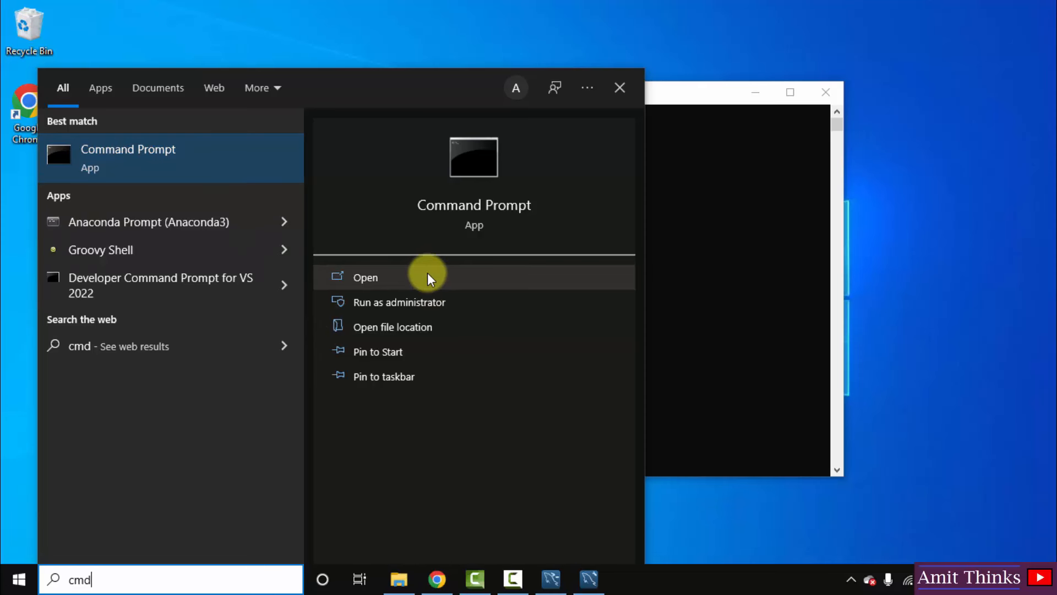
left_click(428, 276)
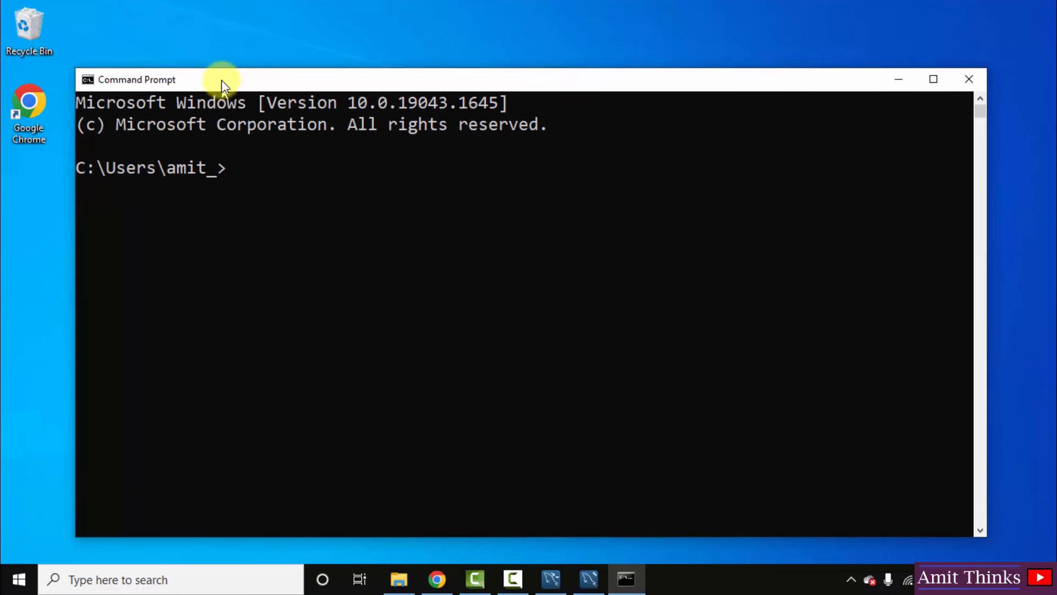
type("mysql")
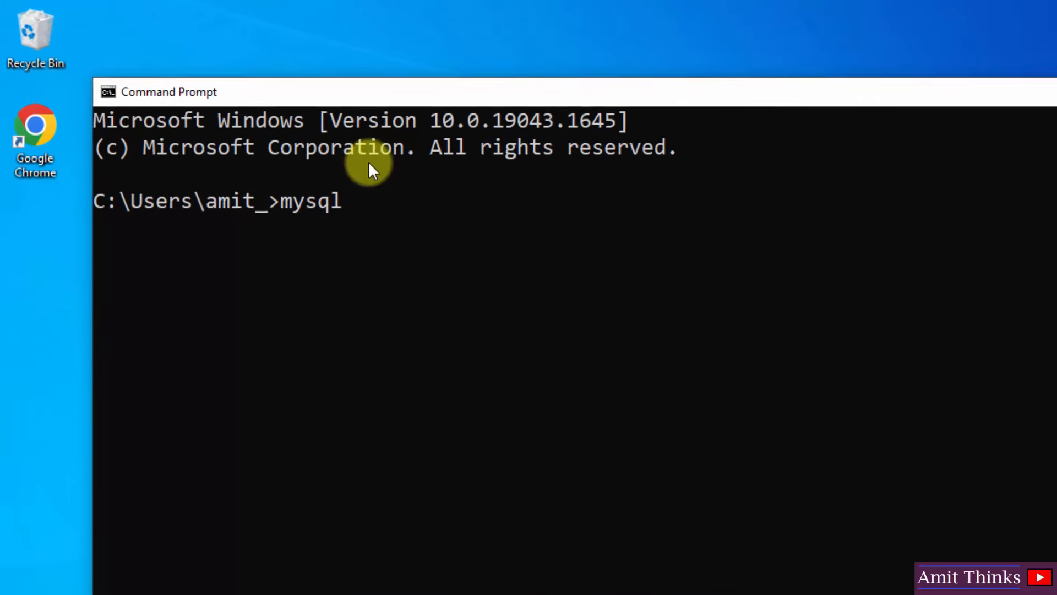
type(" --")
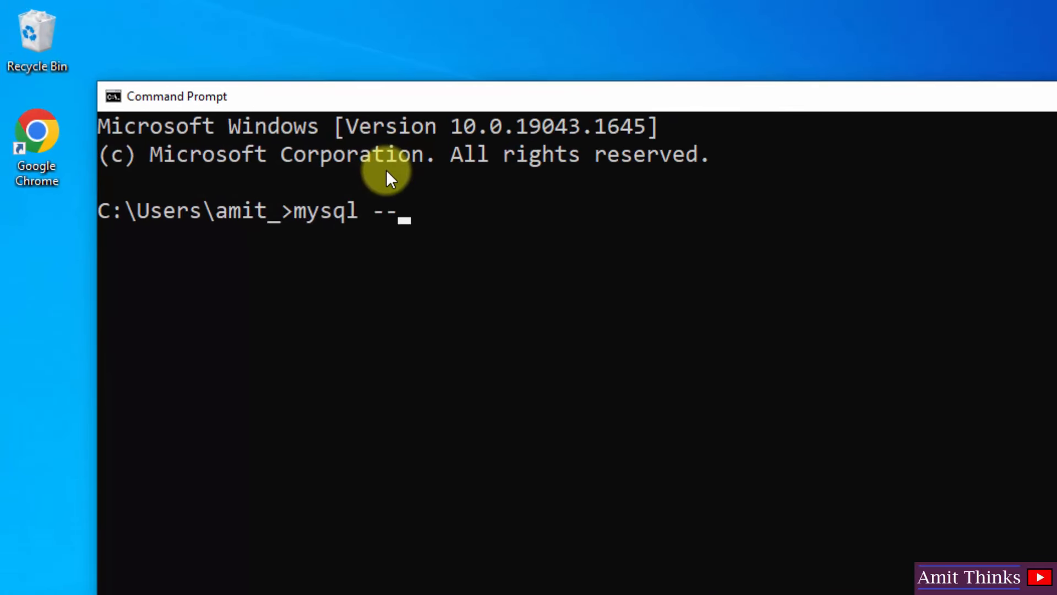
type("version")
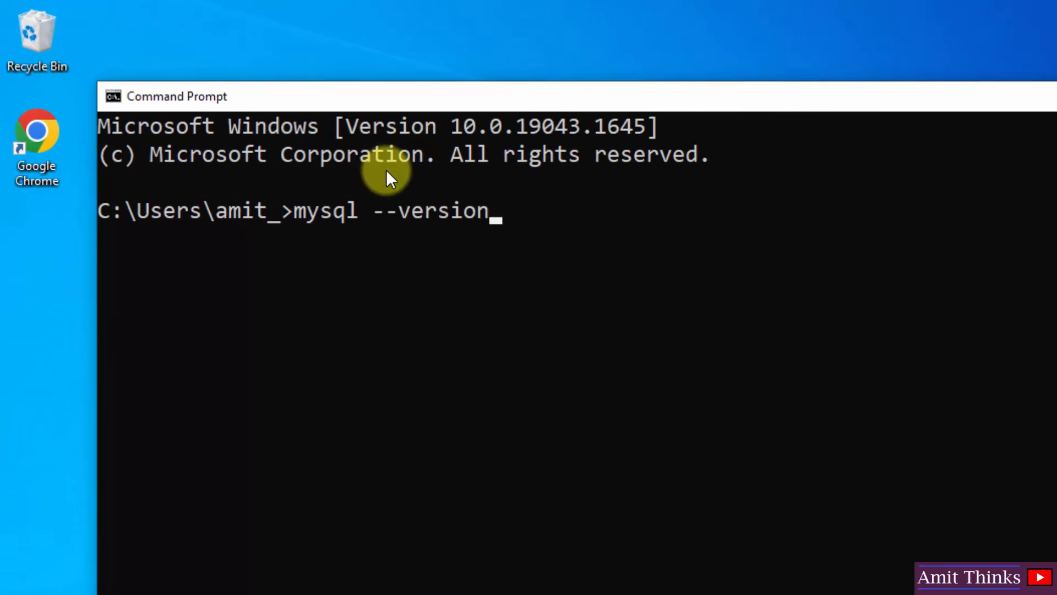
key("Return")
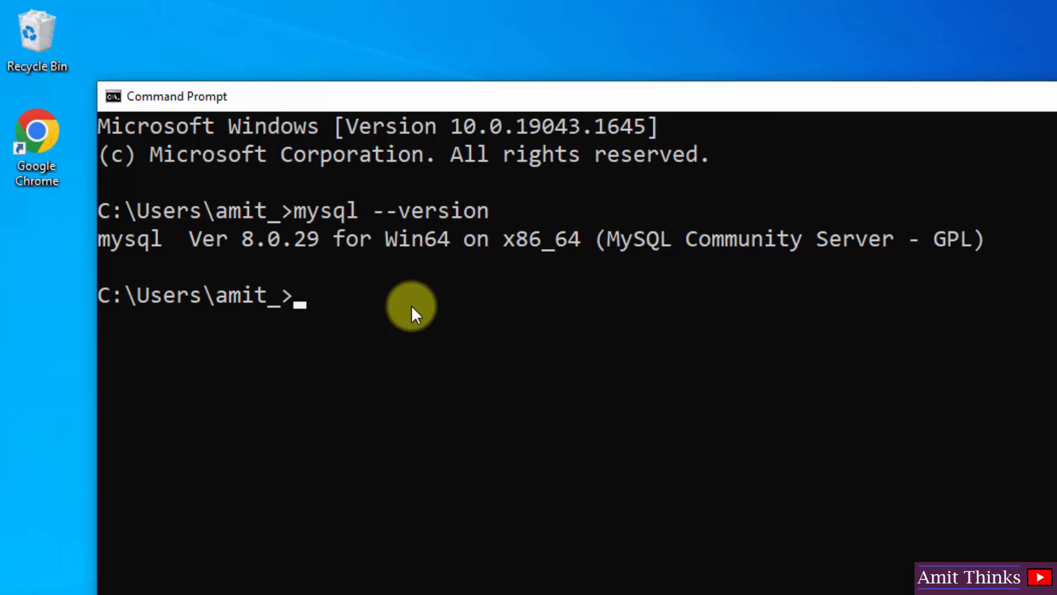
type("mysql")
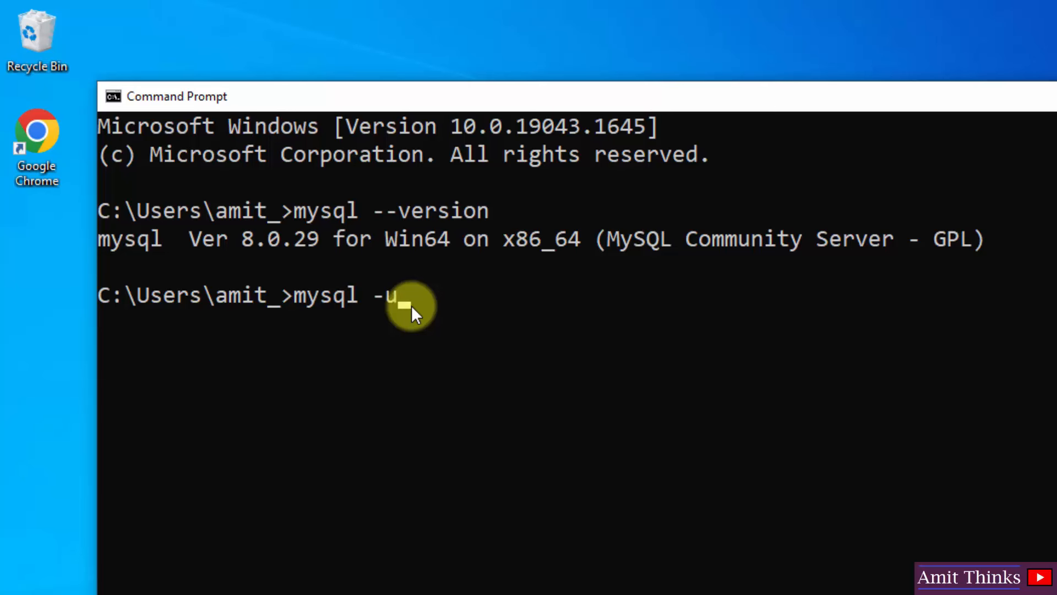
type(" -u")
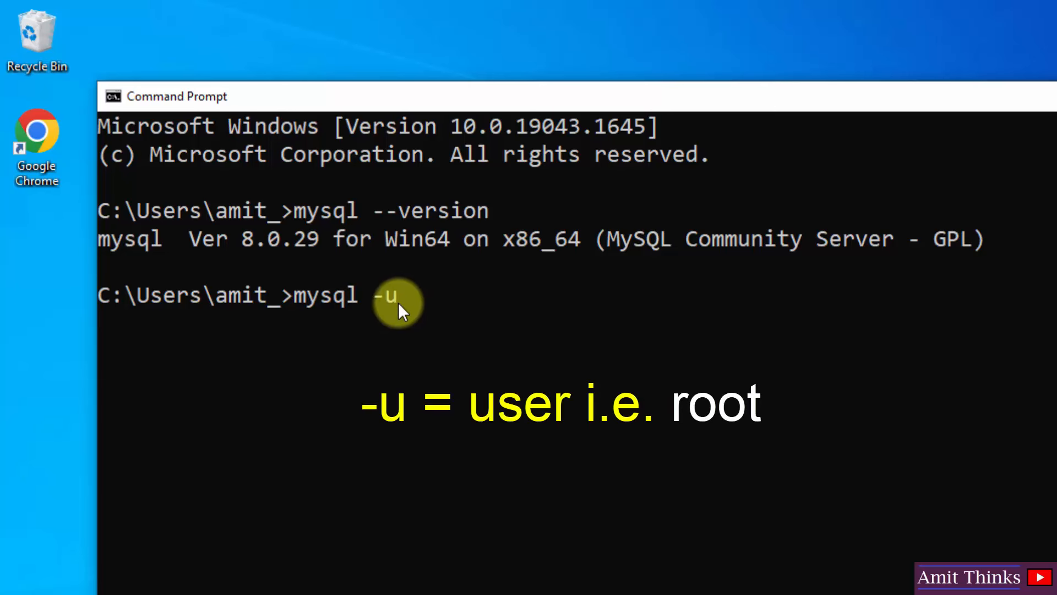
type(" root ")
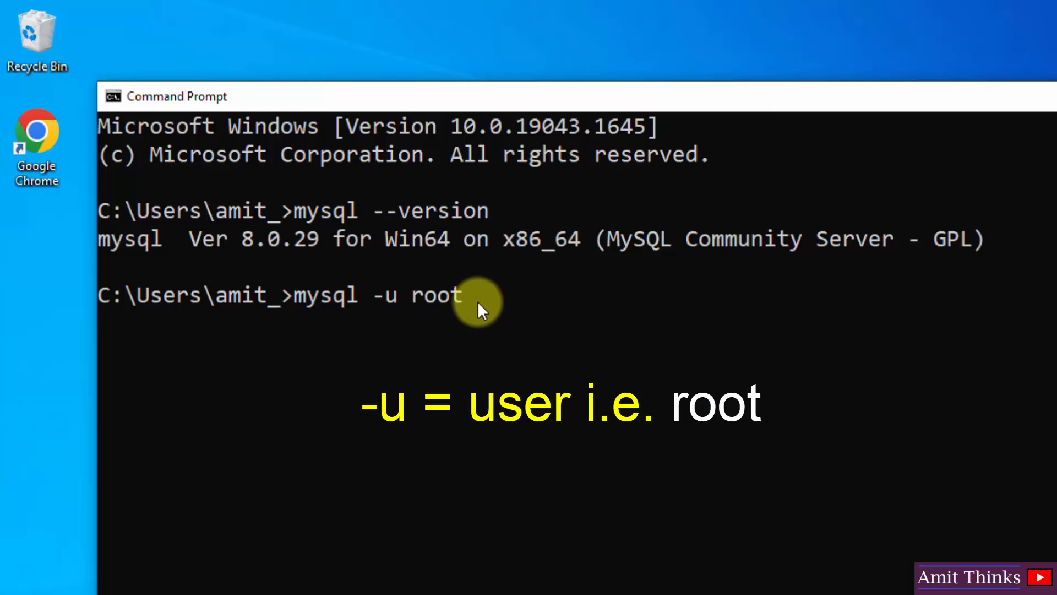
type("-p")
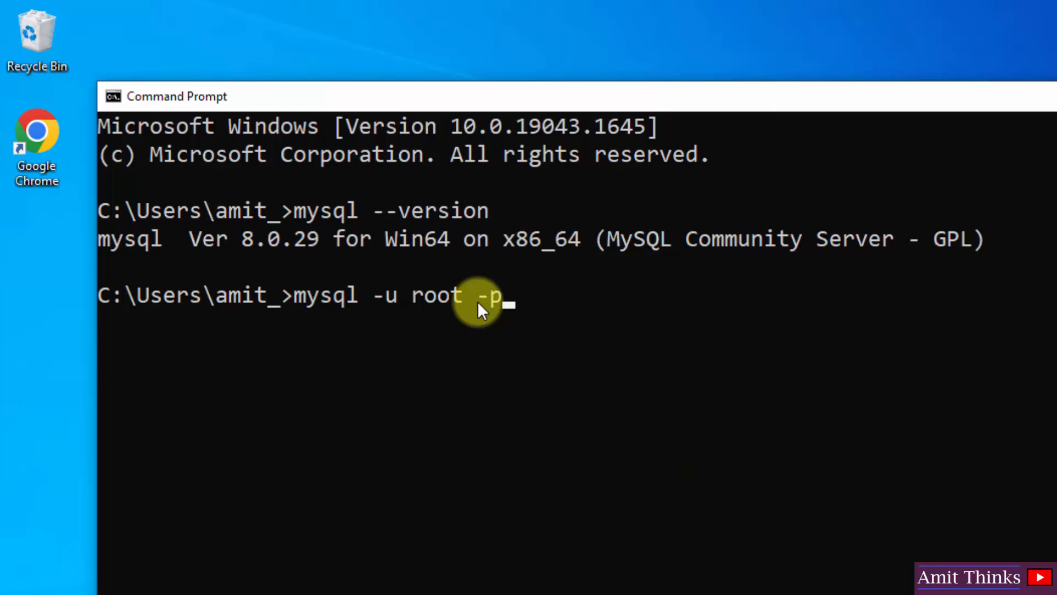
- Run mysql -u root -p and enter the root password to reach the mysql> prompt
key("Return")
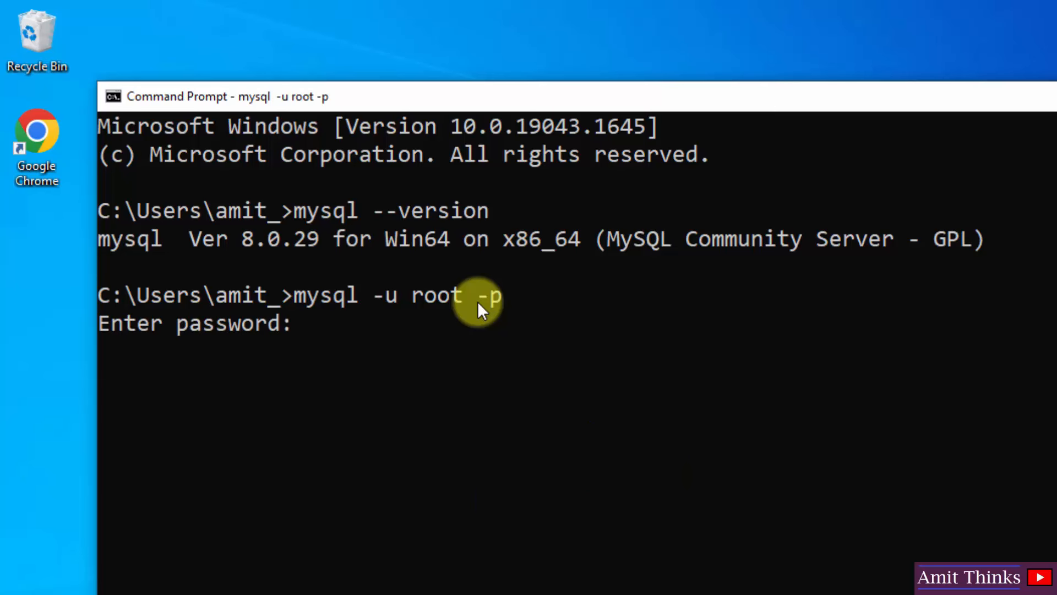
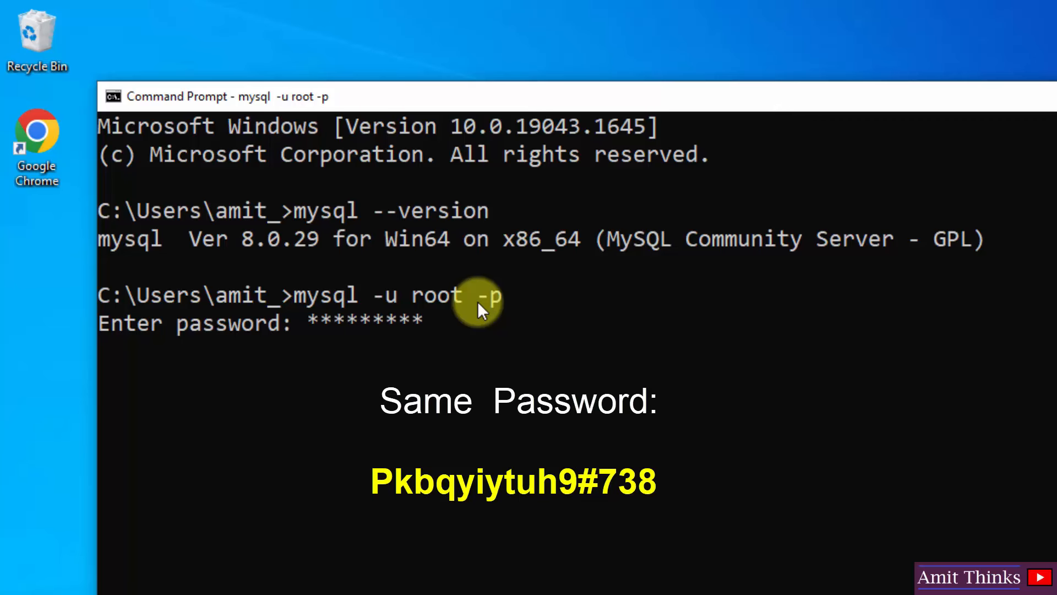
key("Return")
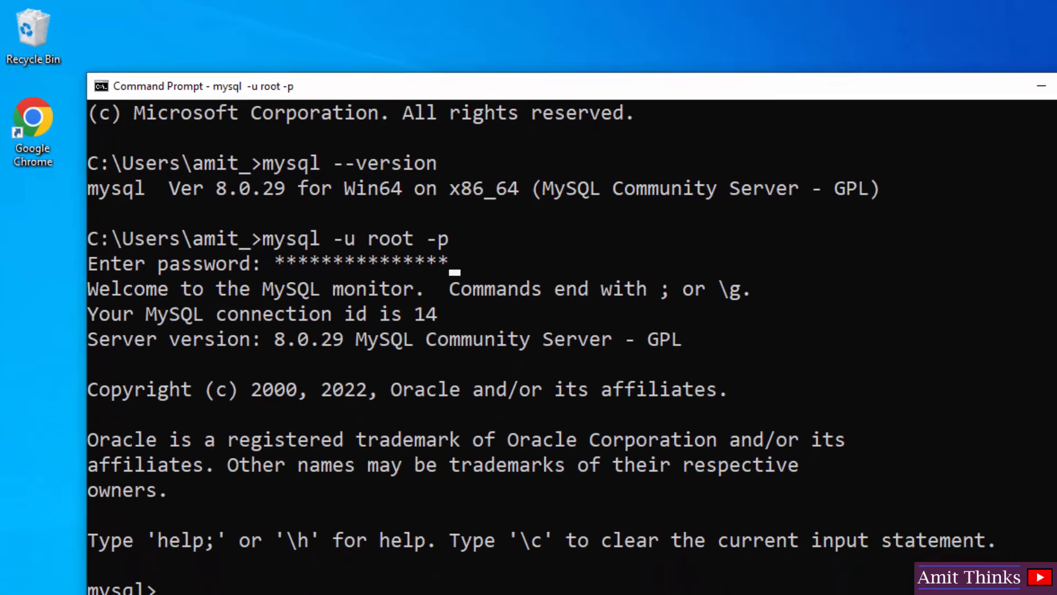
scroll(534, 347, "down", 3)
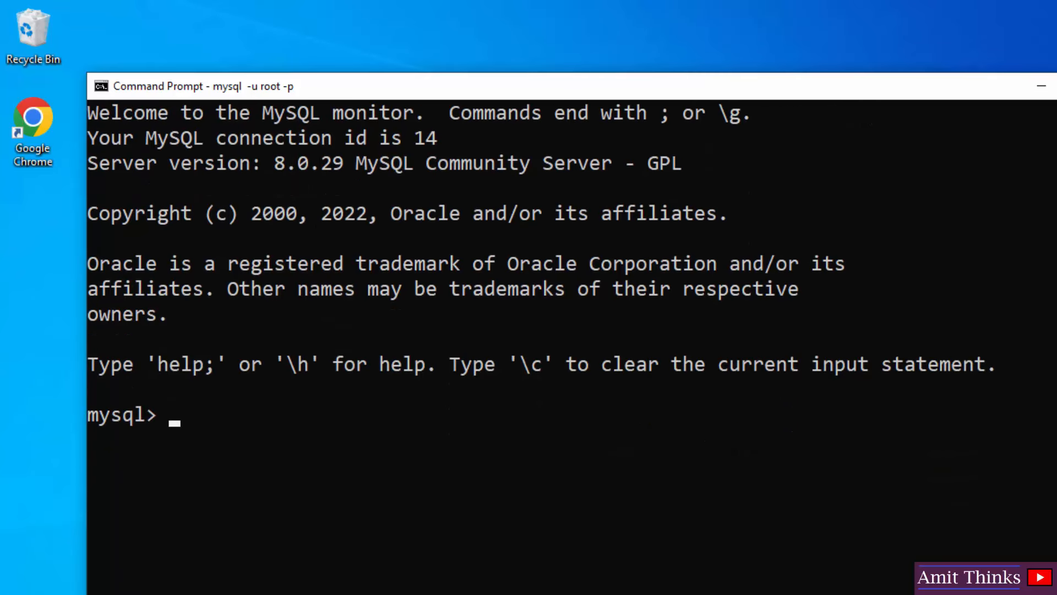
- List the server's existing databases with show databases;
scroll(655, 341, "down", 1)
type("show")
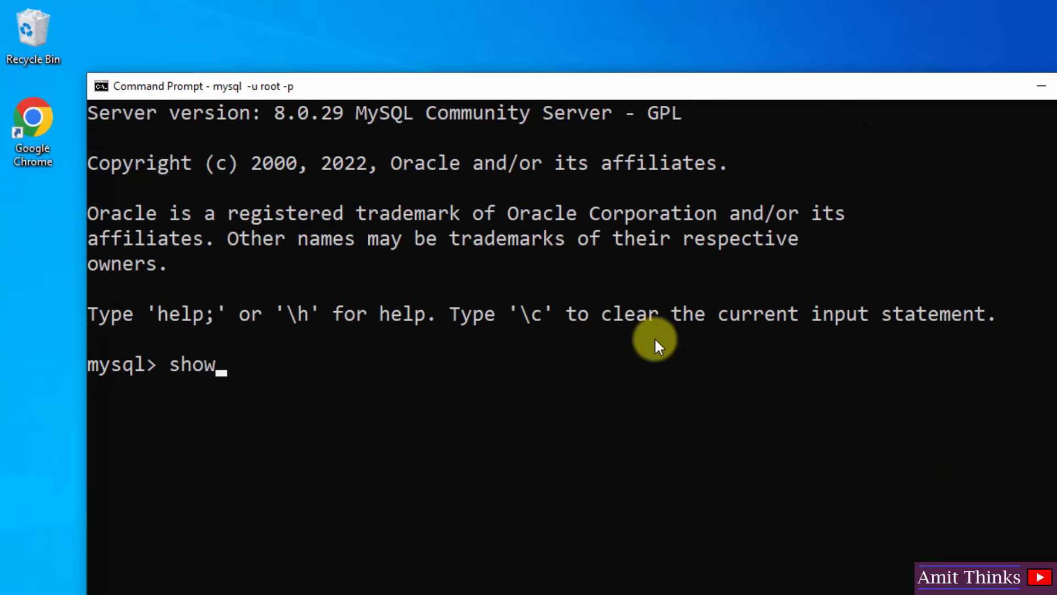
type(" databases;")
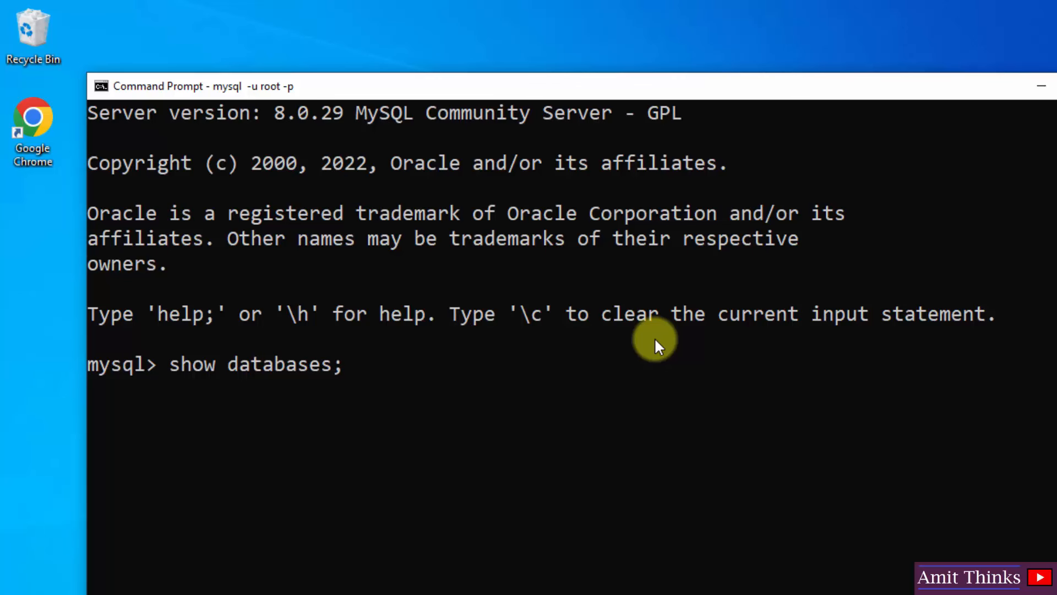
key("Return")
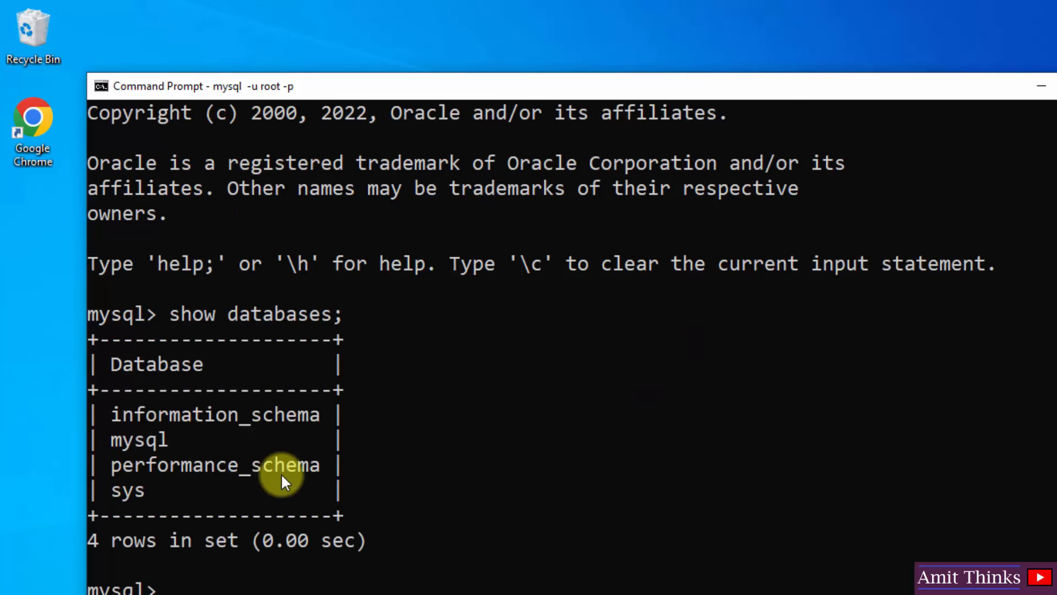
scroll(572, 347, "down", 2)
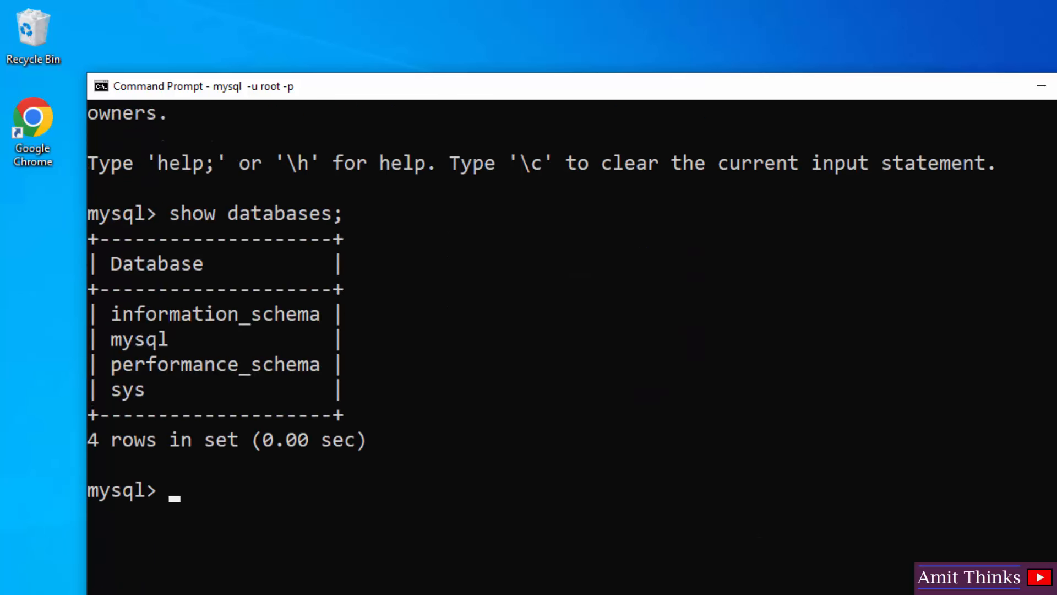
- Create the database amitdb with create database amitdb;
type("create d")
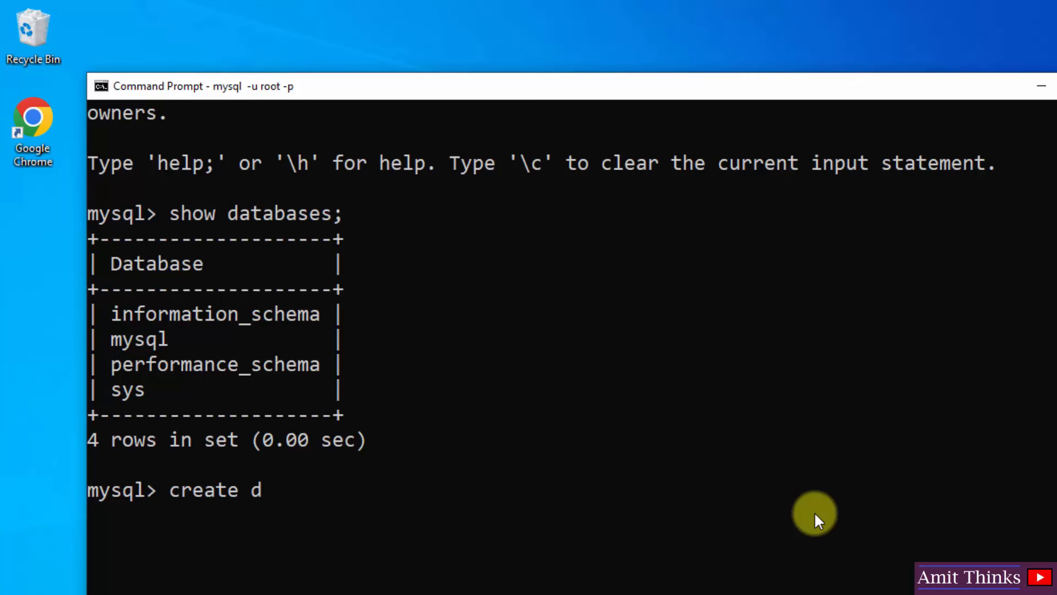
type("atbase")
key("BackSpace")
key("BackSpace")
key("BackSpace")
key("BackSpace")
key("BackSpace")
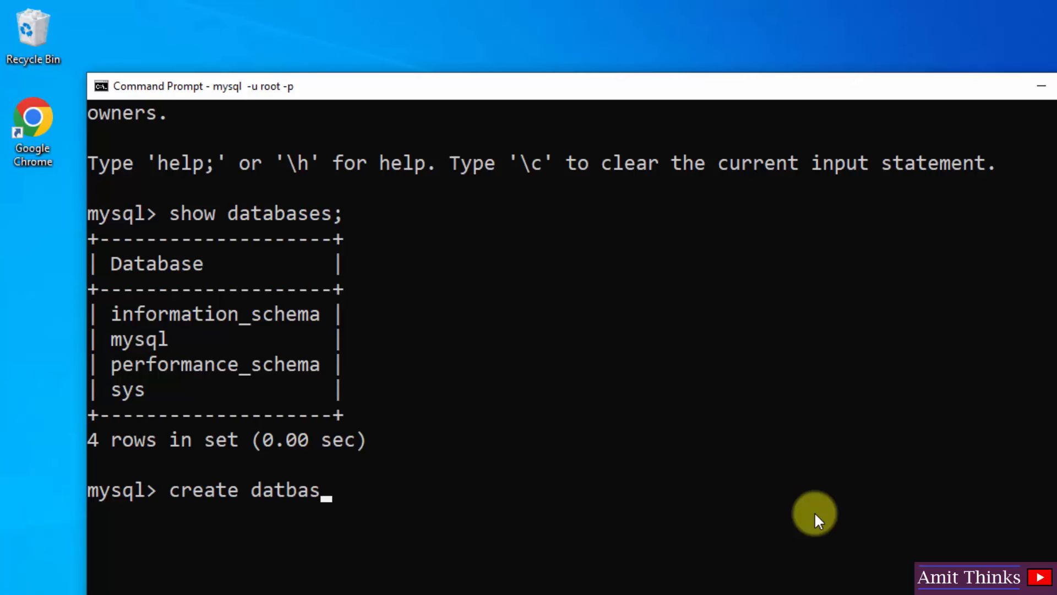
type("abase amitdb")
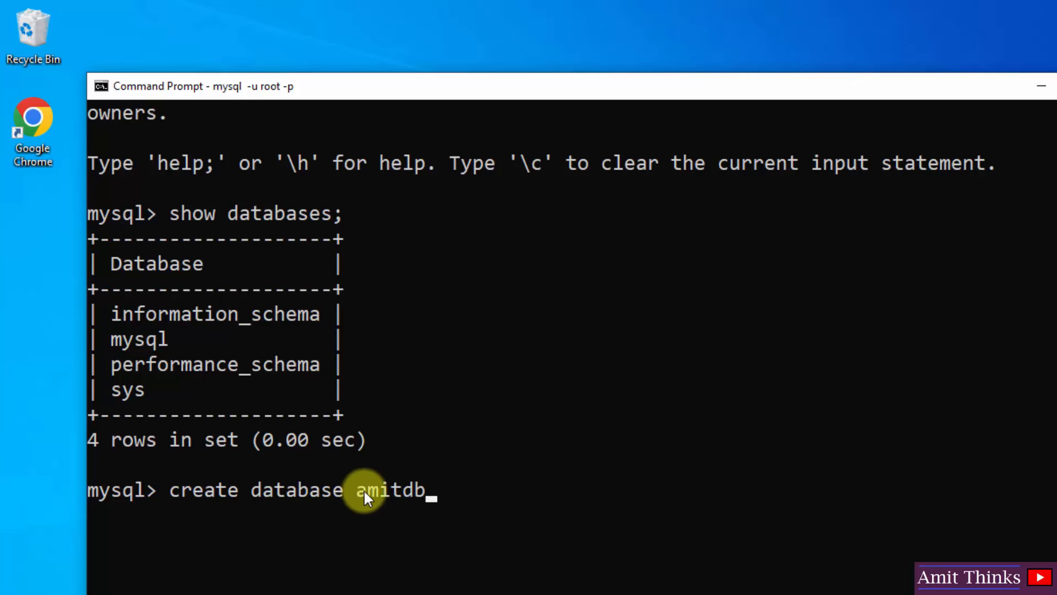
key("Return")
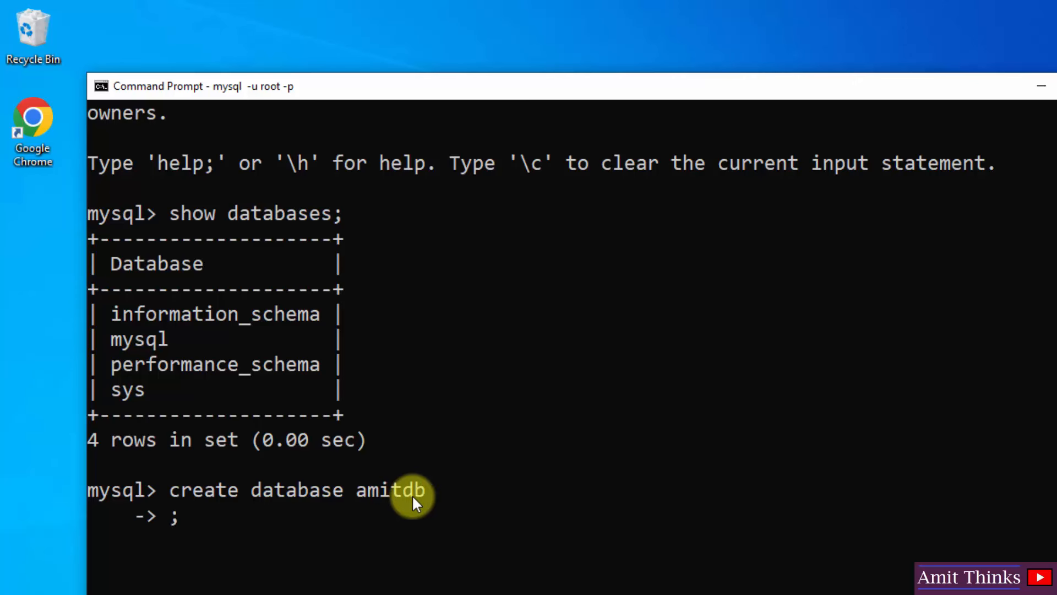
key("Return")
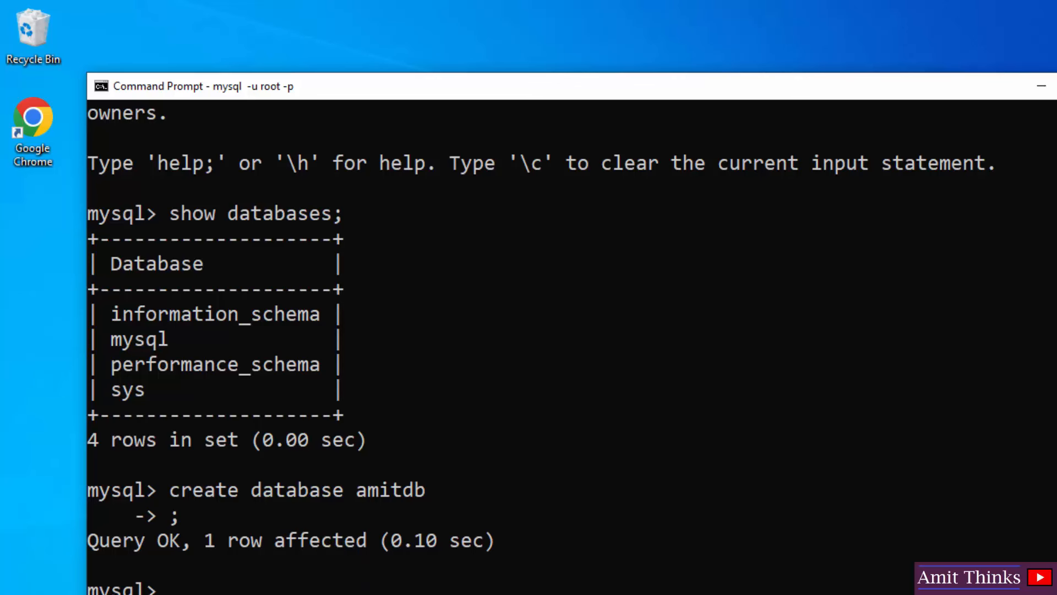
- Run show databases; again and confirm amitdb appears among the five databases
scroll(528, 347, "down", 2)
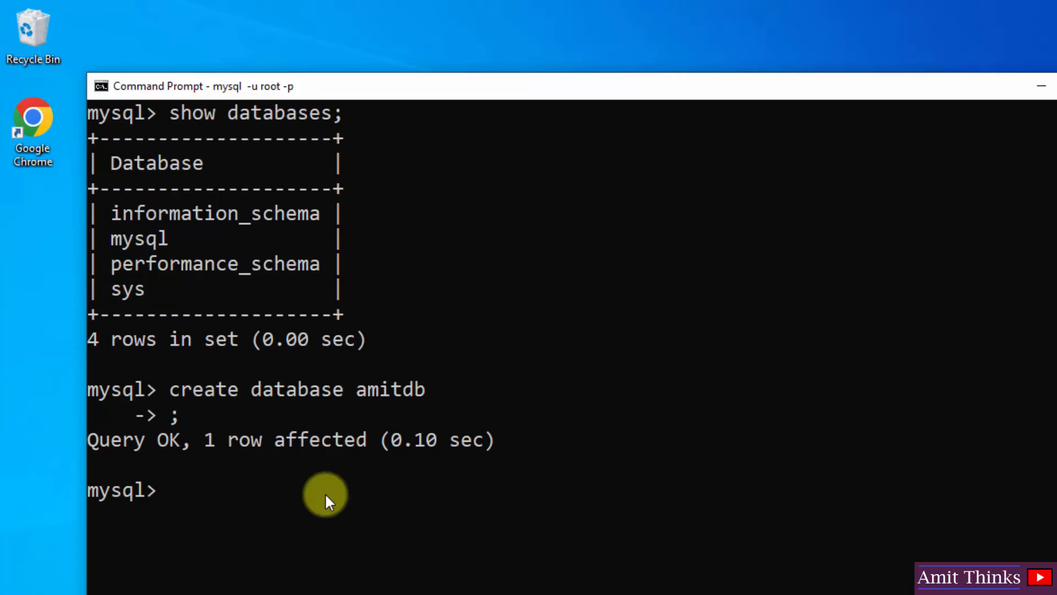
type("show databas")
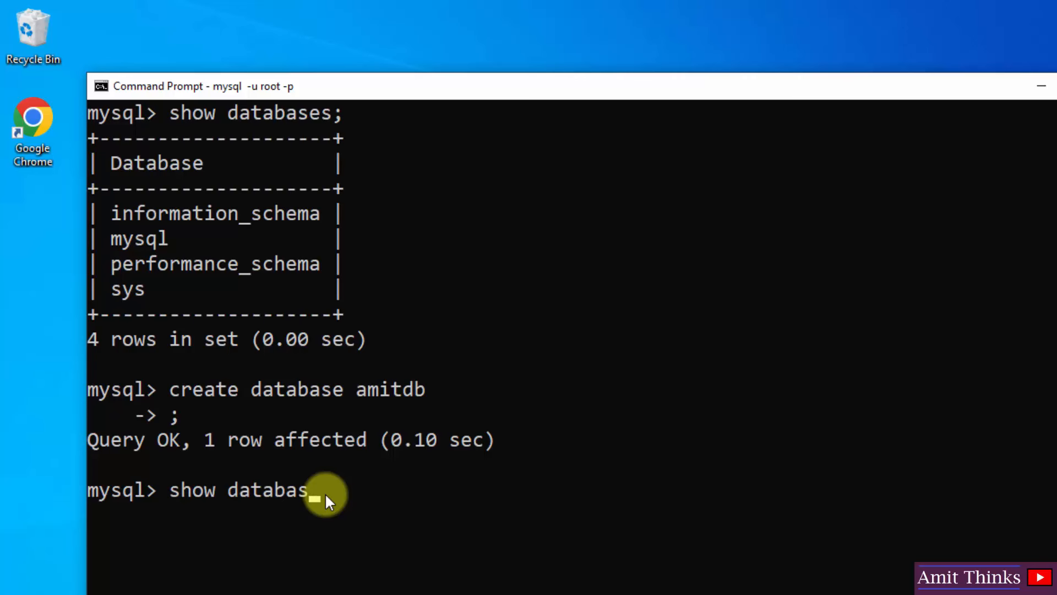
type("es;")
key("Return")
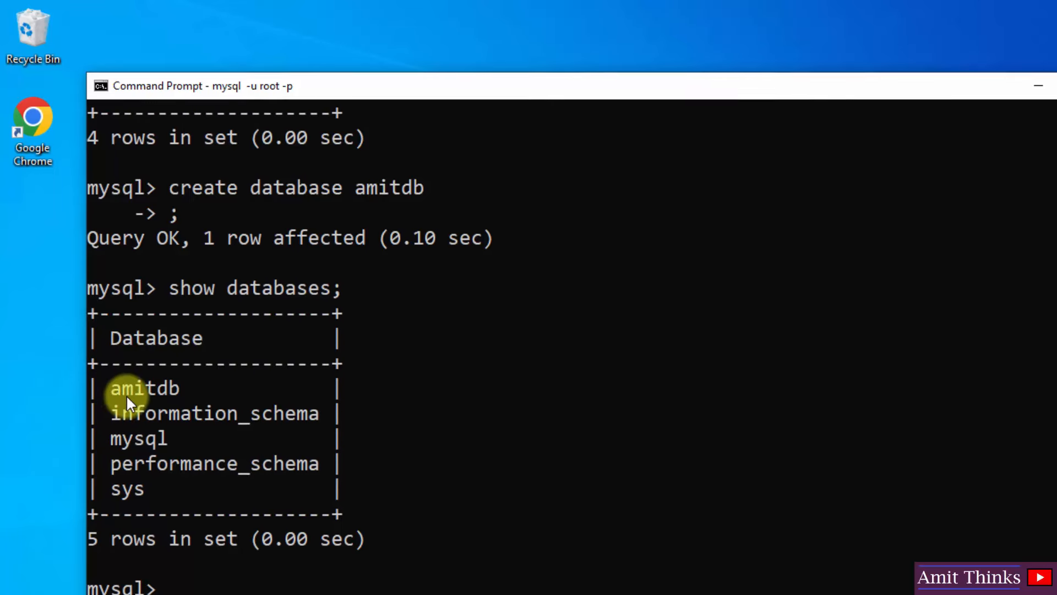
double_click(125, 390)
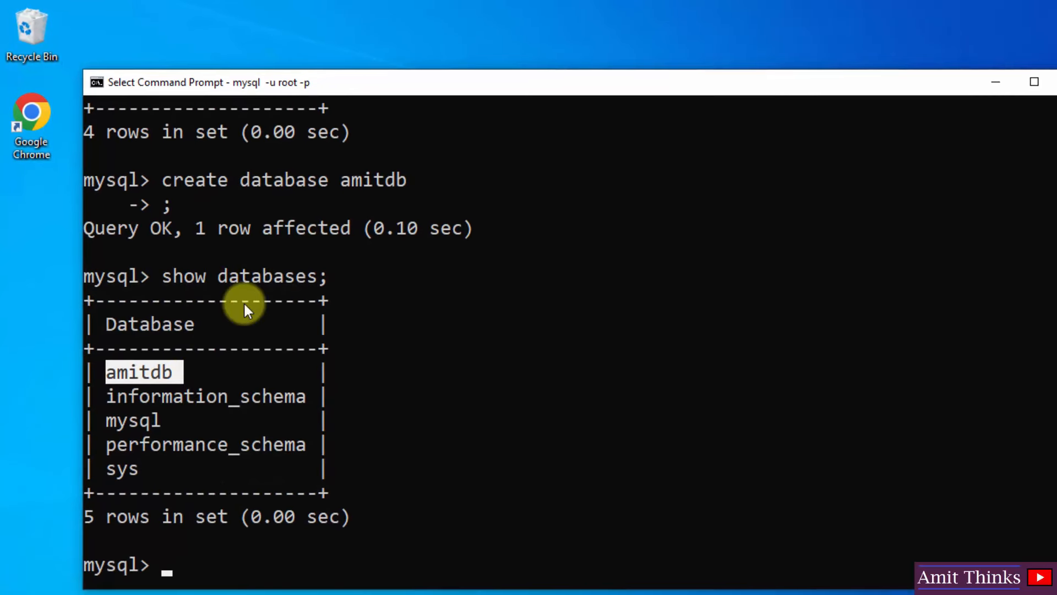